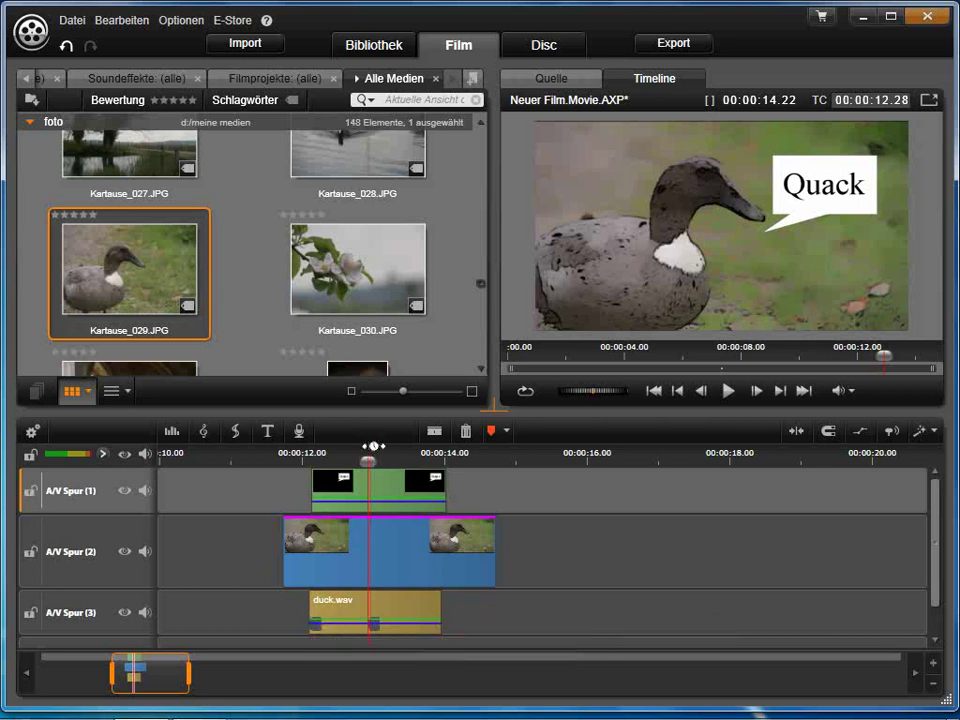
# Step: Place the photo Kartause_029.JPG on A/V Spur (2) after the existing duck clip, starting at about 00:00:15.14
pyautogui.moveTo(368, 459); pyautogui.dragTo(514, 460)
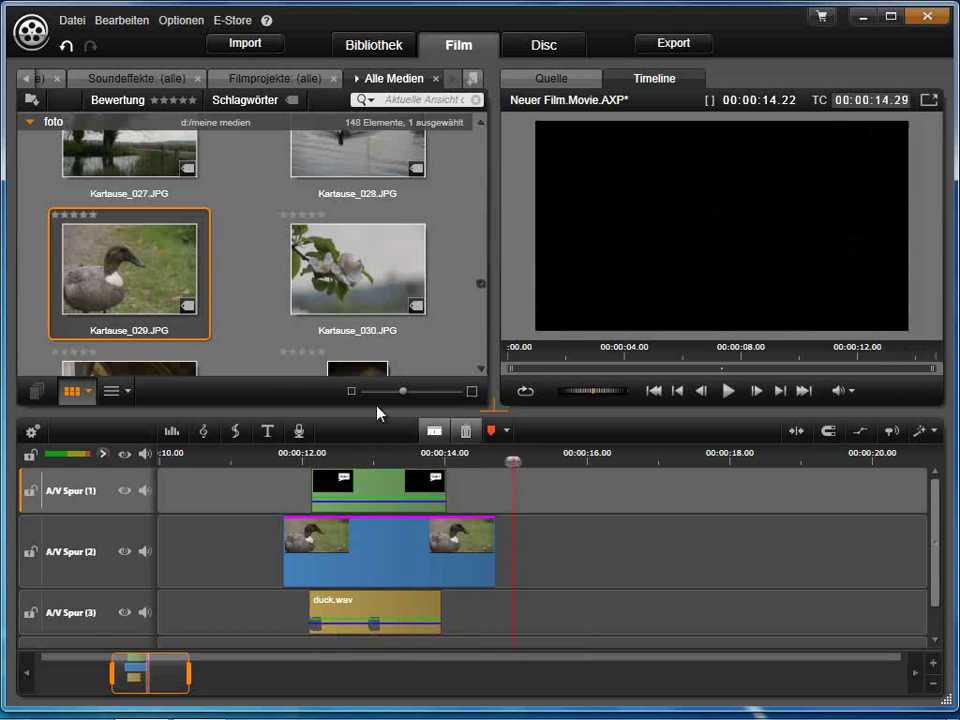
pyautogui.moveTo(148, 268); pyautogui.dragTo(553, 540)
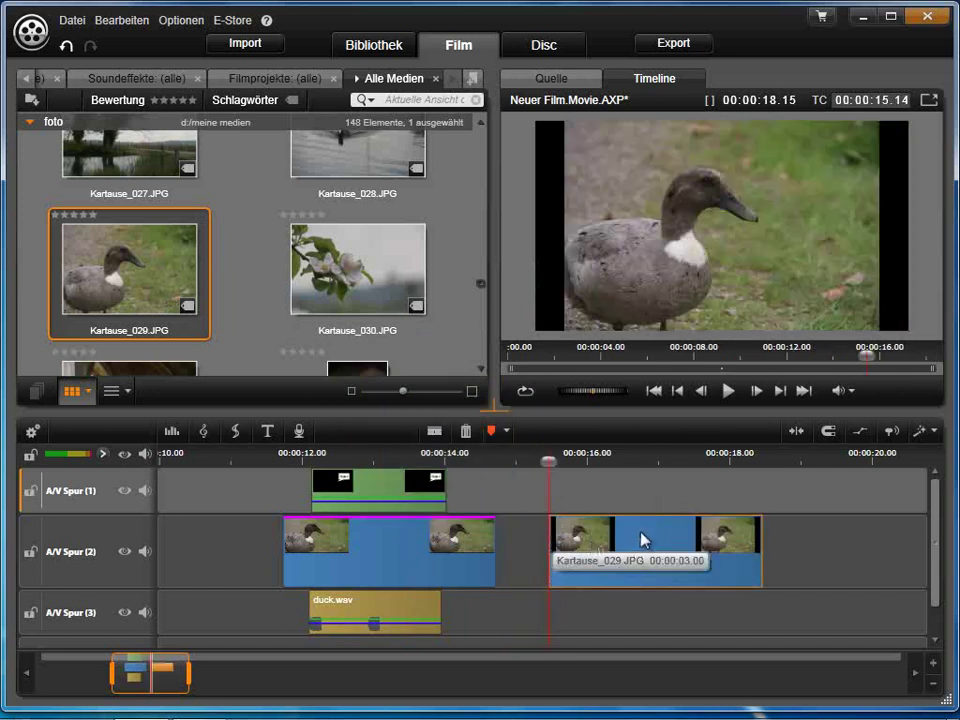
pyautogui.moveTo(548, 461); pyautogui.dragTo(580, 461)
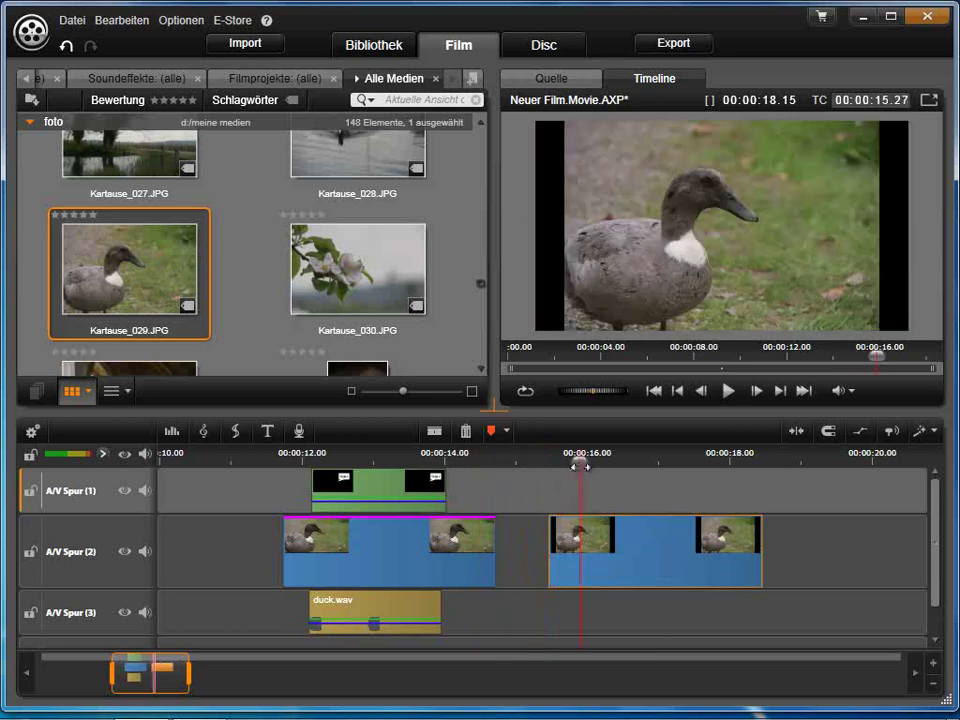
# Step: Open the new duck photo clip for editing and apply the Red Giant add-on effect Roto ToonIt
pyautogui.doubleClick(609, 534)
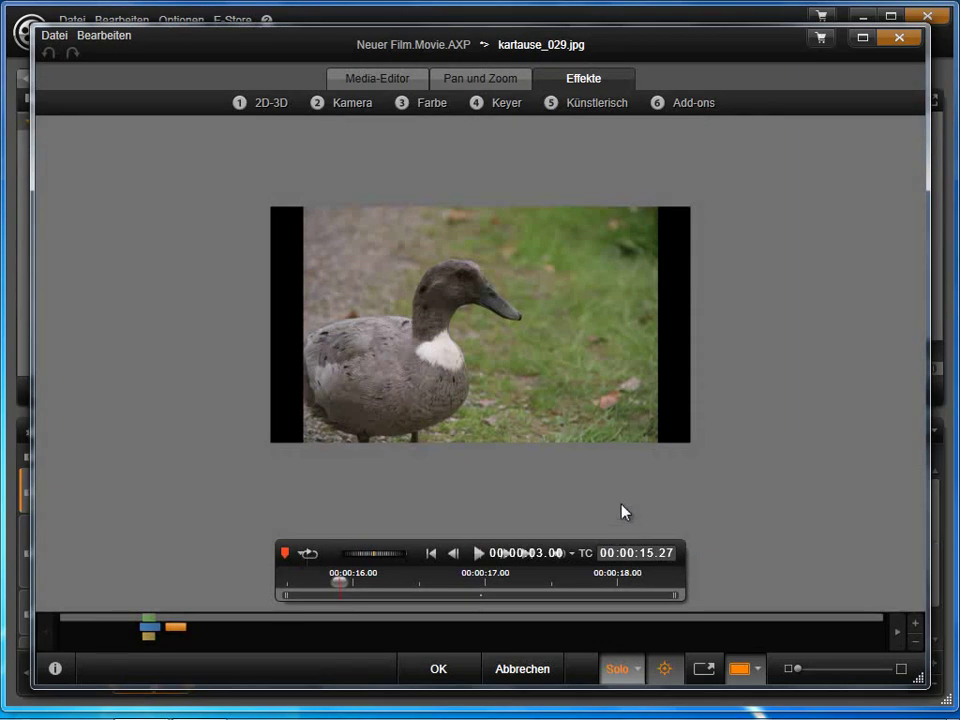
pyautogui.click(688, 104)
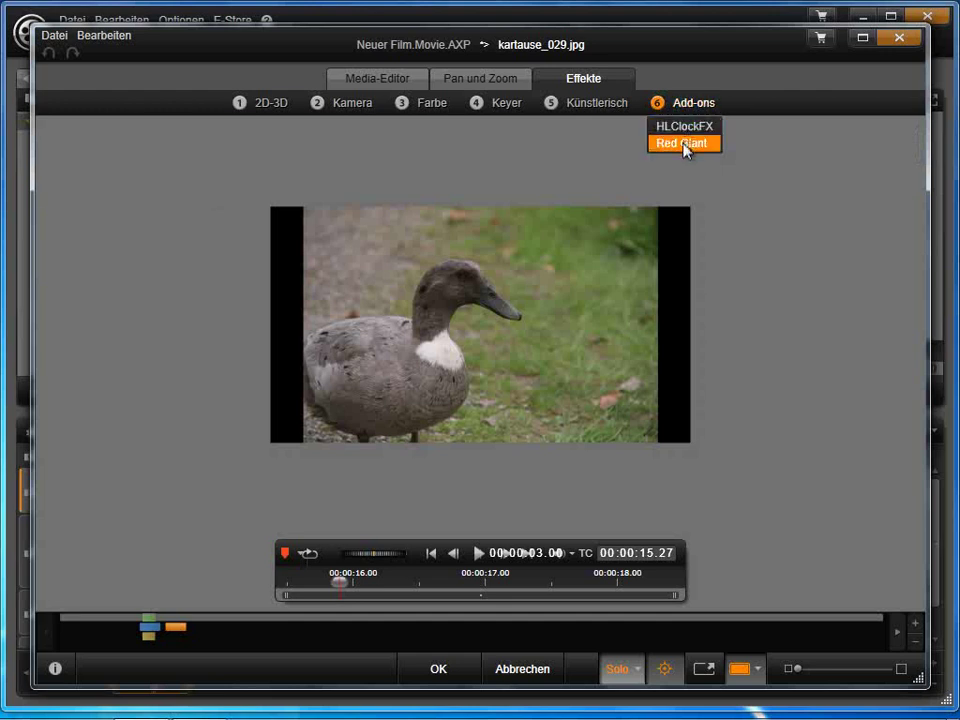
pyautogui.click(686, 144)
pyautogui.click(690, 158)
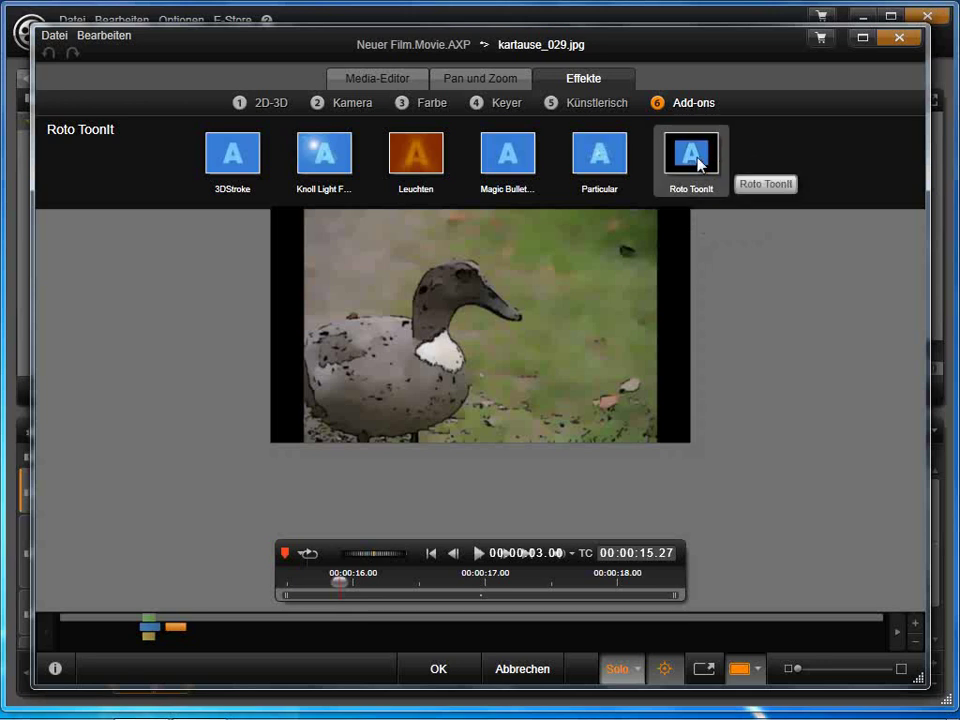
pyautogui.doubleClick(698, 163)
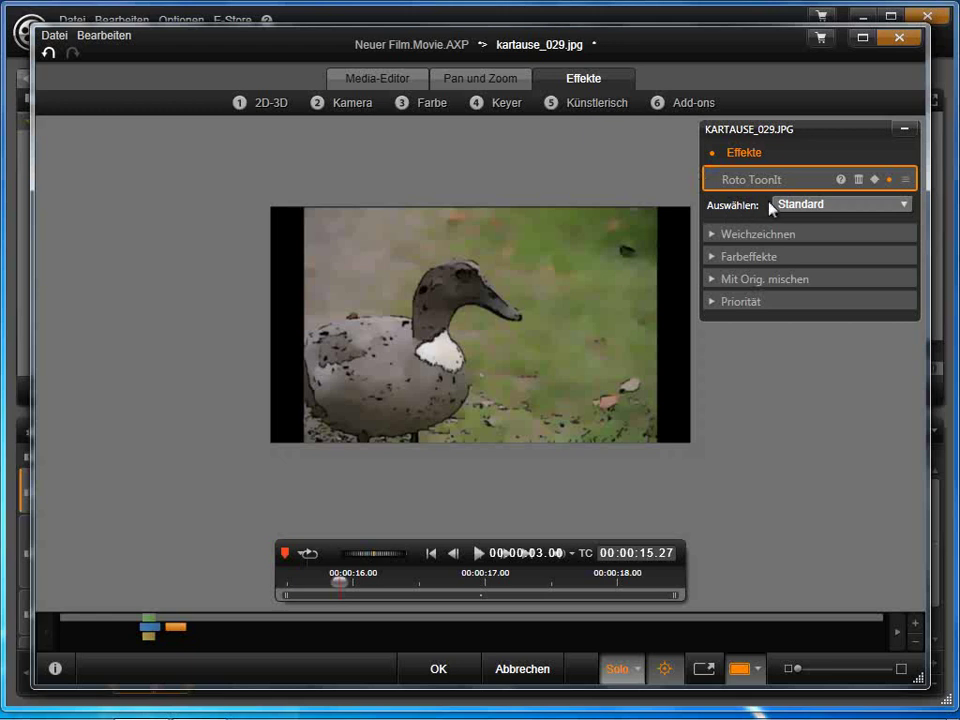
# Step: Try the Roto ToonIt presets Basic Toon and Comic, and settle on Comic mit feinen Linien
pyautogui.click(803, 205)
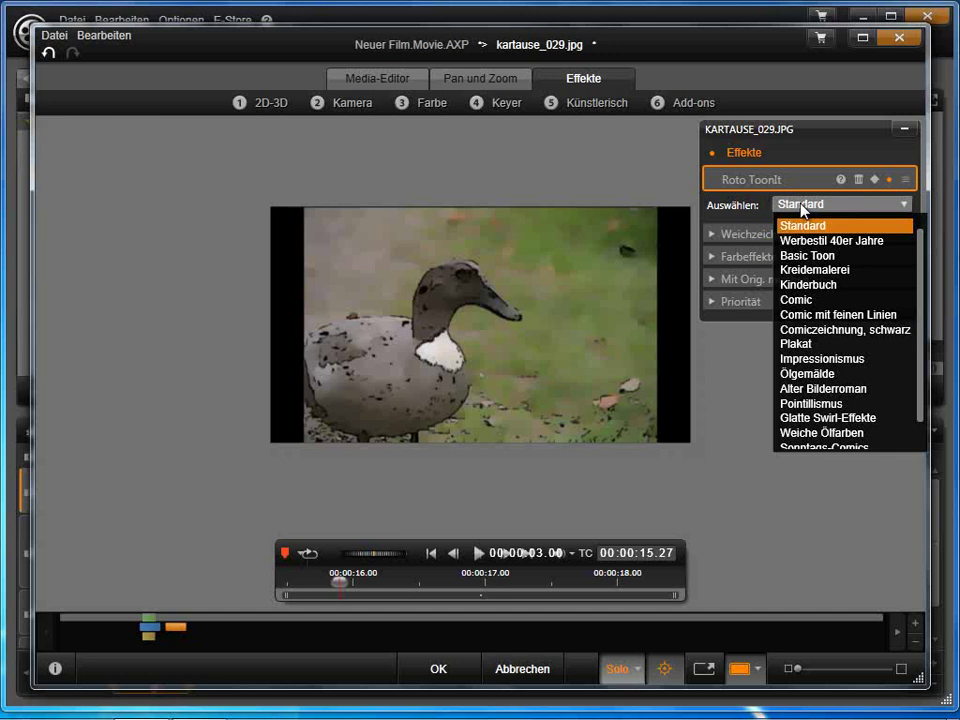
pyautogui.click(800, 256)
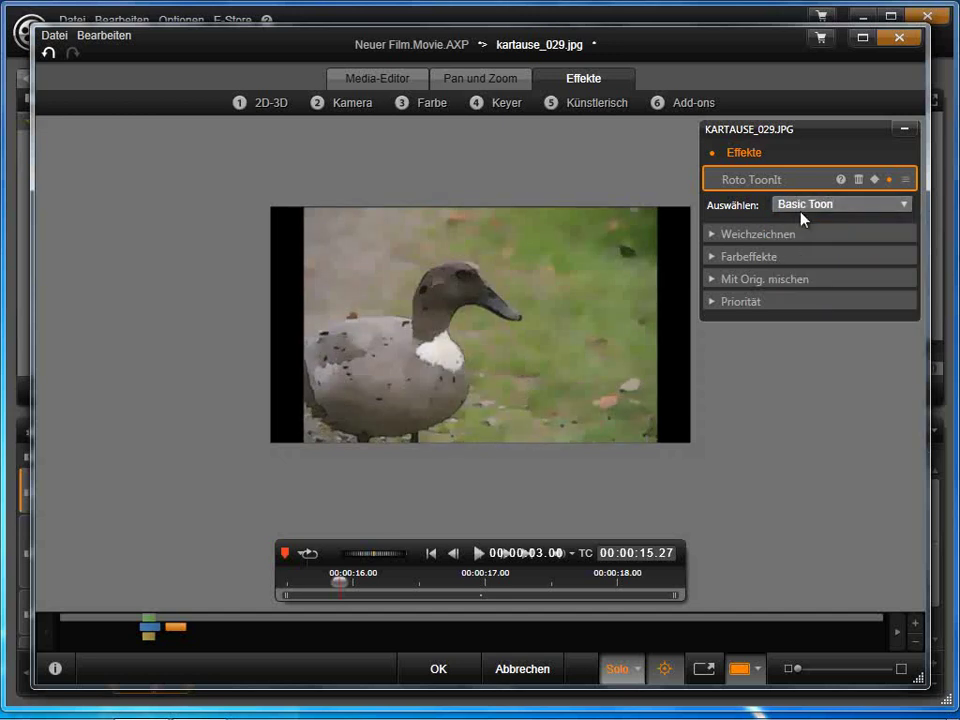
pyautogui.click(801, 206)
pyautogui.click(798, 273)
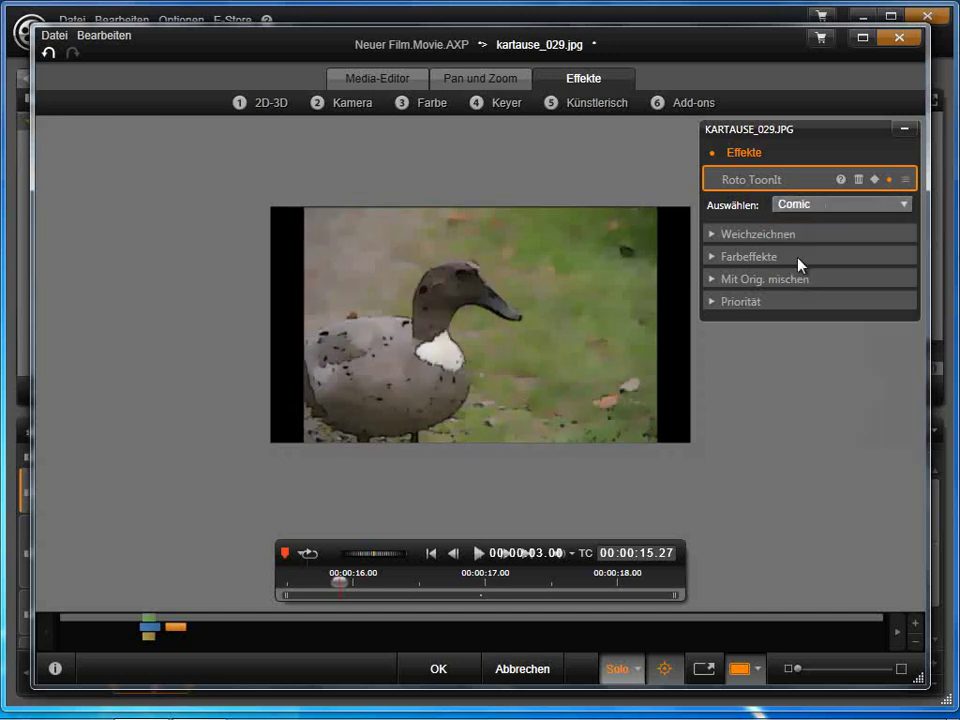
pyautogui.click(800, 205)
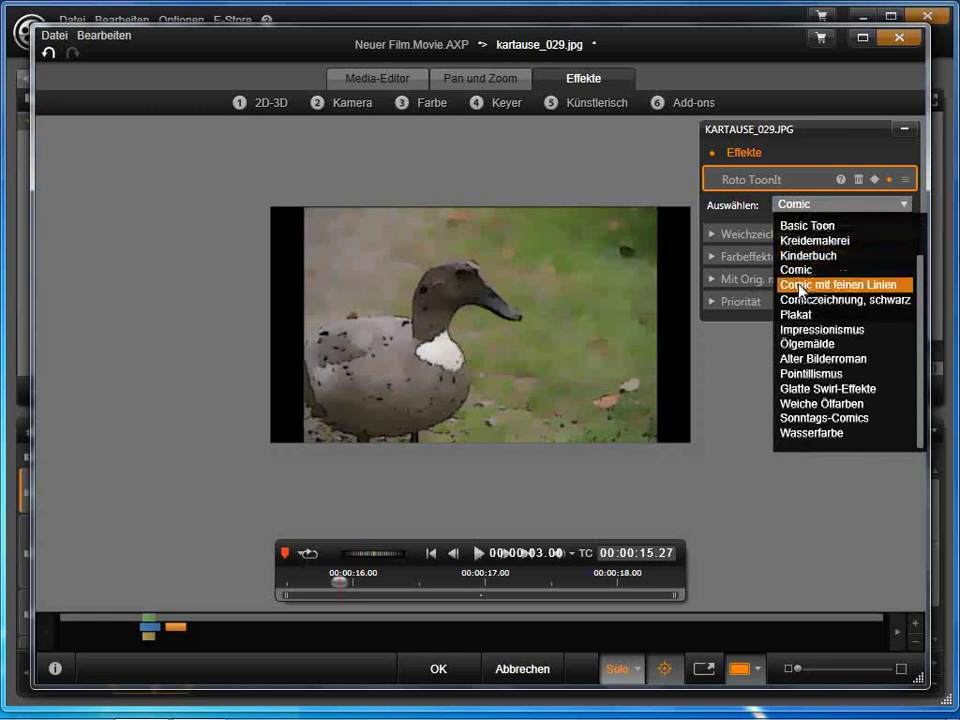
pyautogui.click(800, 287)
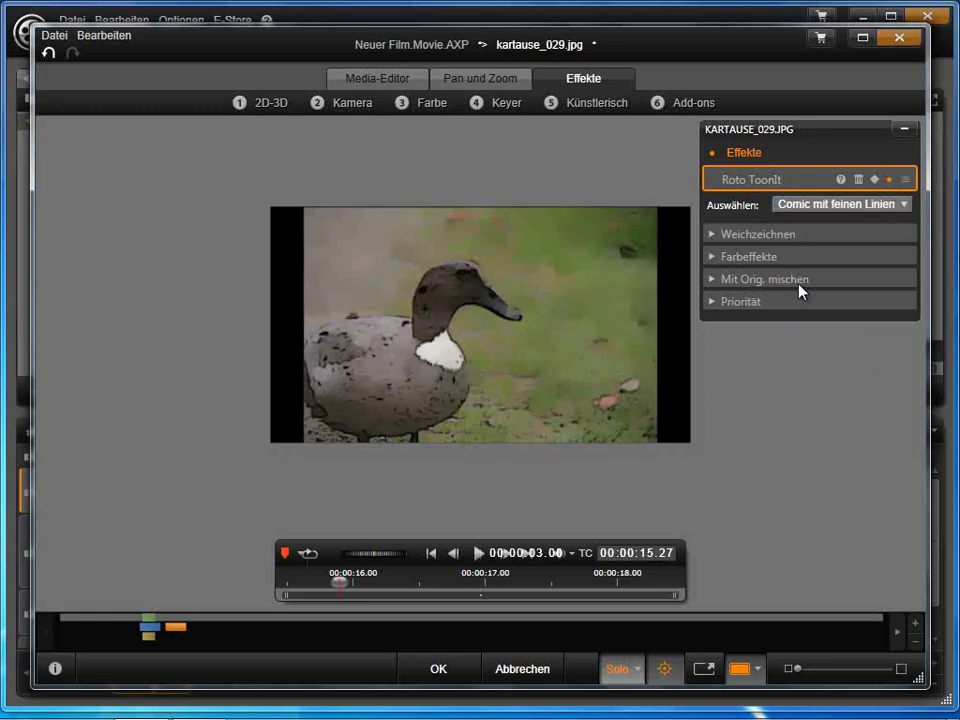
pyautogui.click(797, 207)
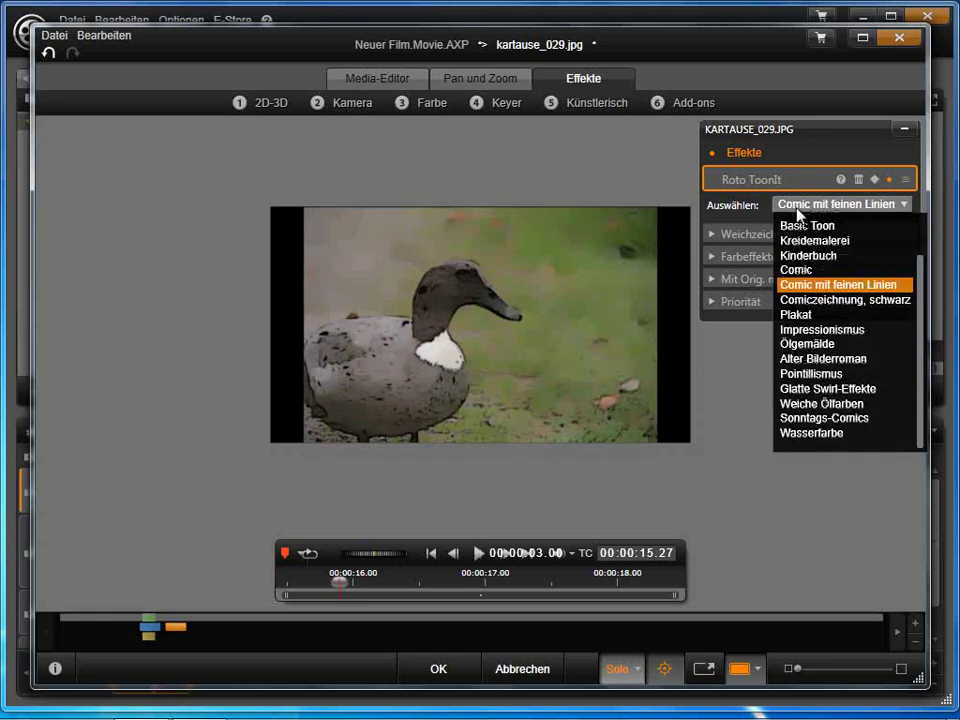
pyautogui.click(855, 287)
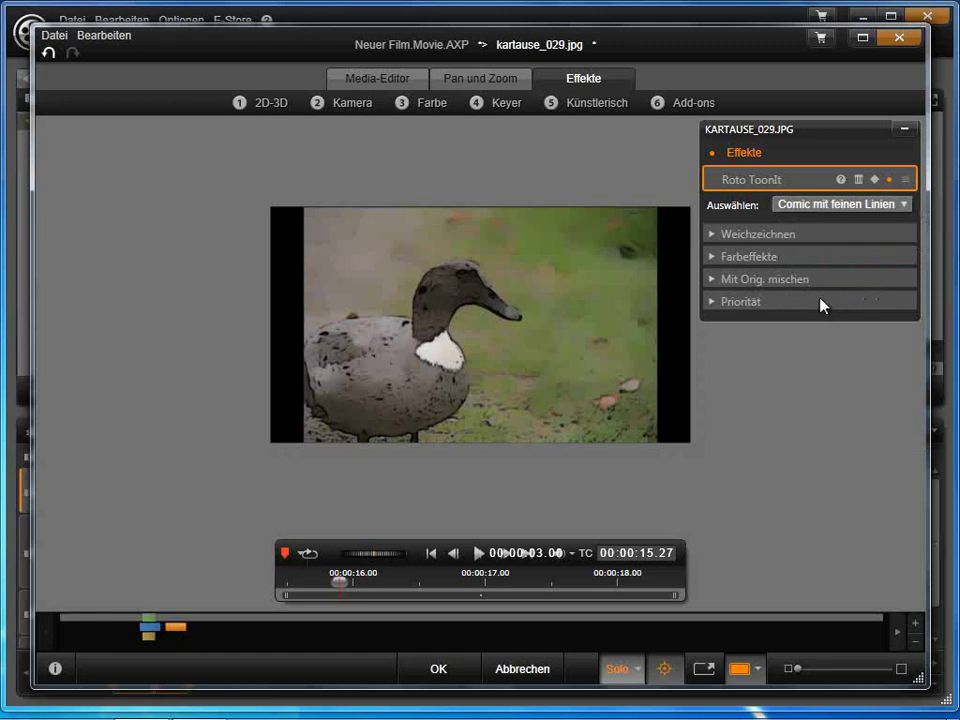
# Step: Expand the Weichzeichnen and Farbeffekte settings of Roto ToonIt and accept the effect
pyautogui.click(713, 236)
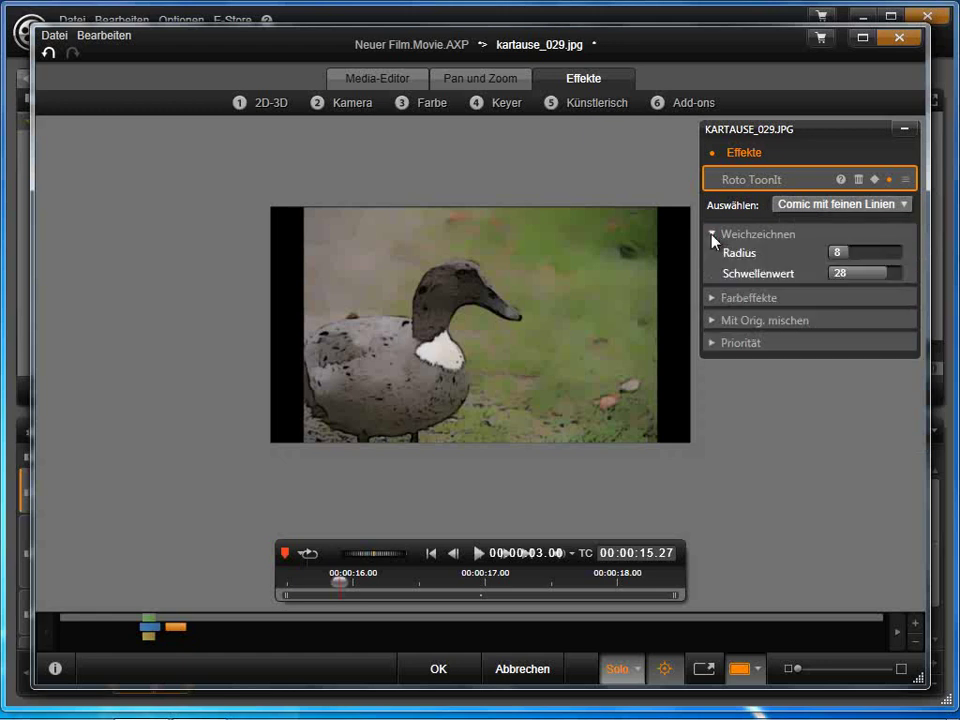
pyautogui.click(714, 298)
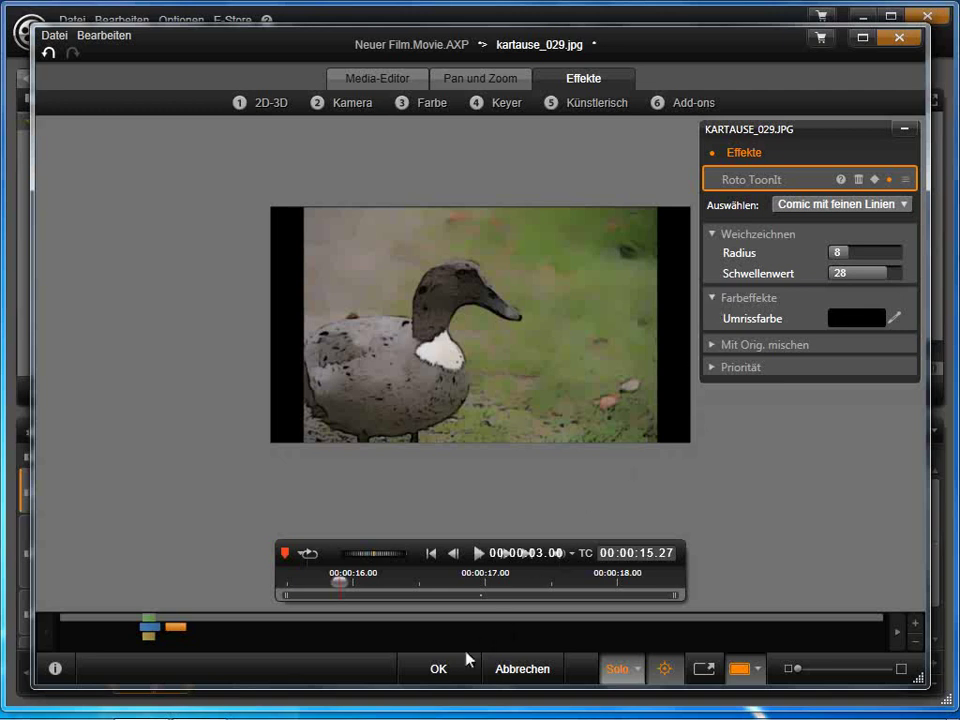
pyautogui.click(439, 669)
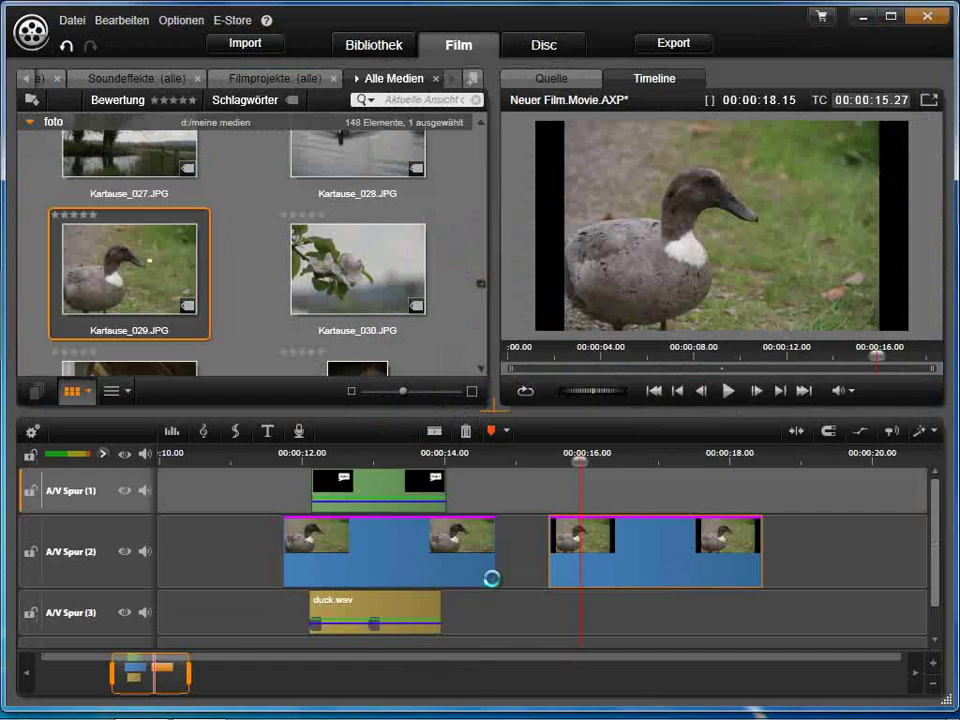
# Step: Preview the toon effect on the new duck clip and set the clip's scaling to Füllen
pyautogui.click(612, 540)
pyautogui.moveTo(580, 461); pyautogui.dragTo(629, 462)
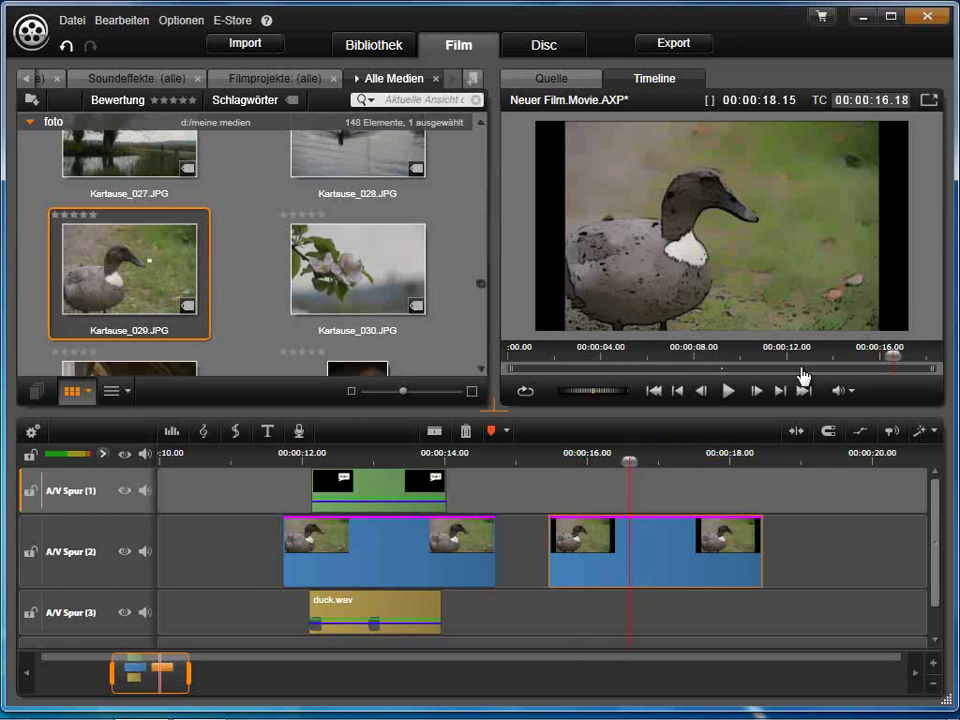
pyautogui.rightClick(656, 543)
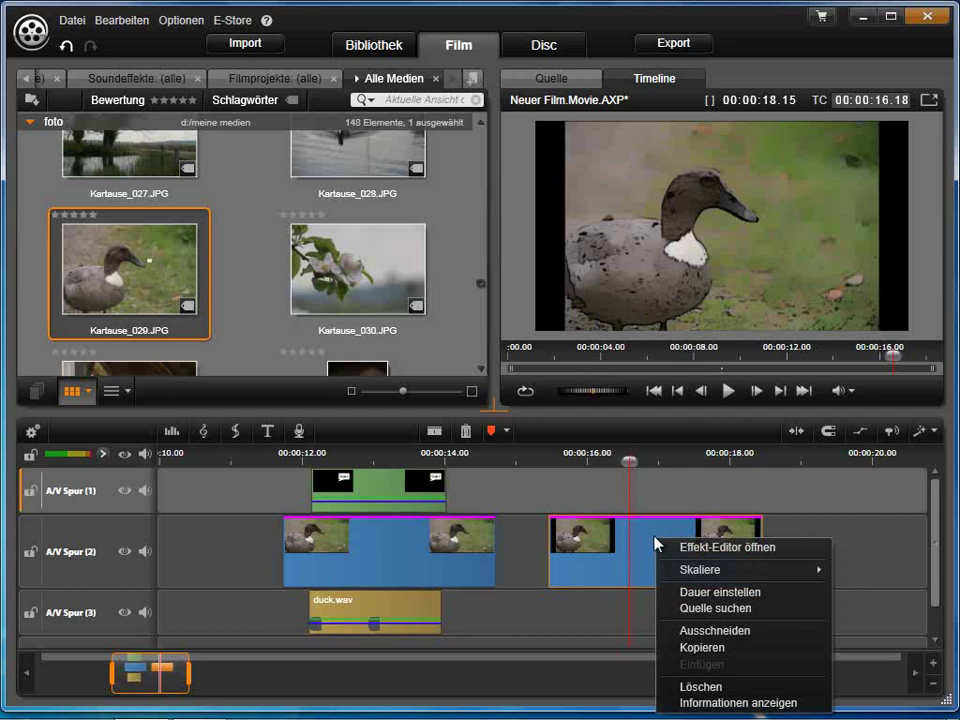
pyautogui.moveTo(676, 576)
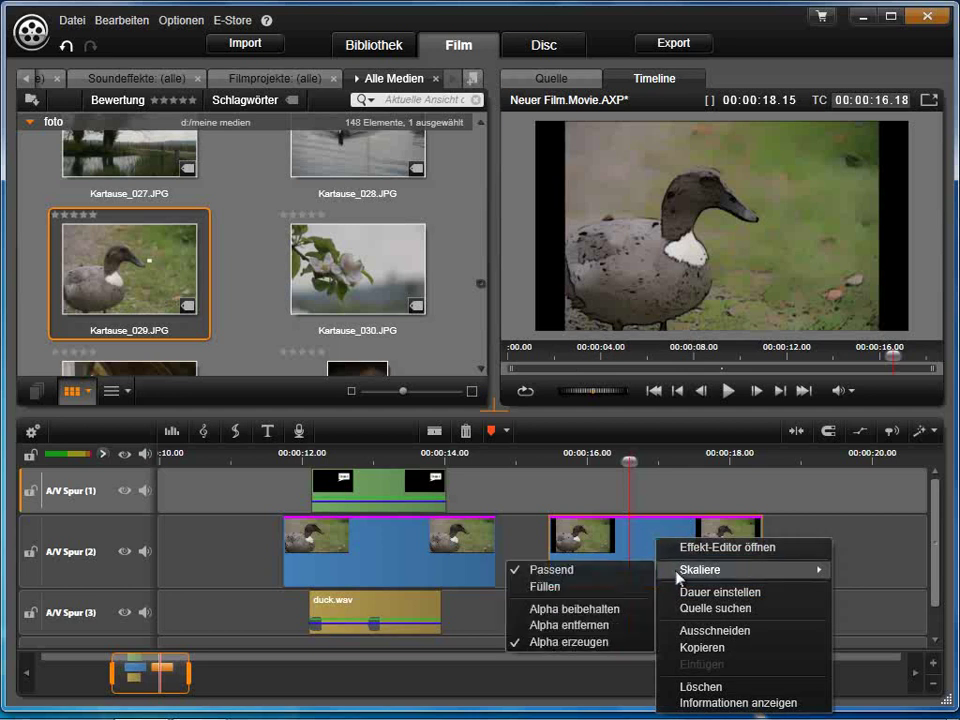
pyautogui.click(620, 587)
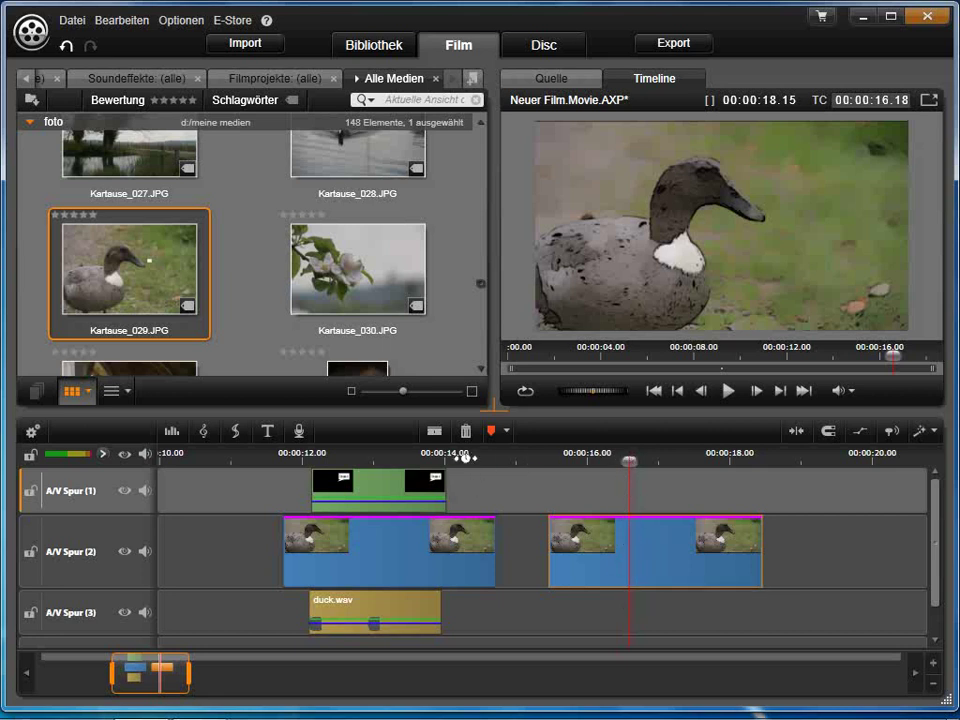
# Step: Create a new title and move its placeholder text to the lower-right area of the frame
pyautogui.click(268, 432)
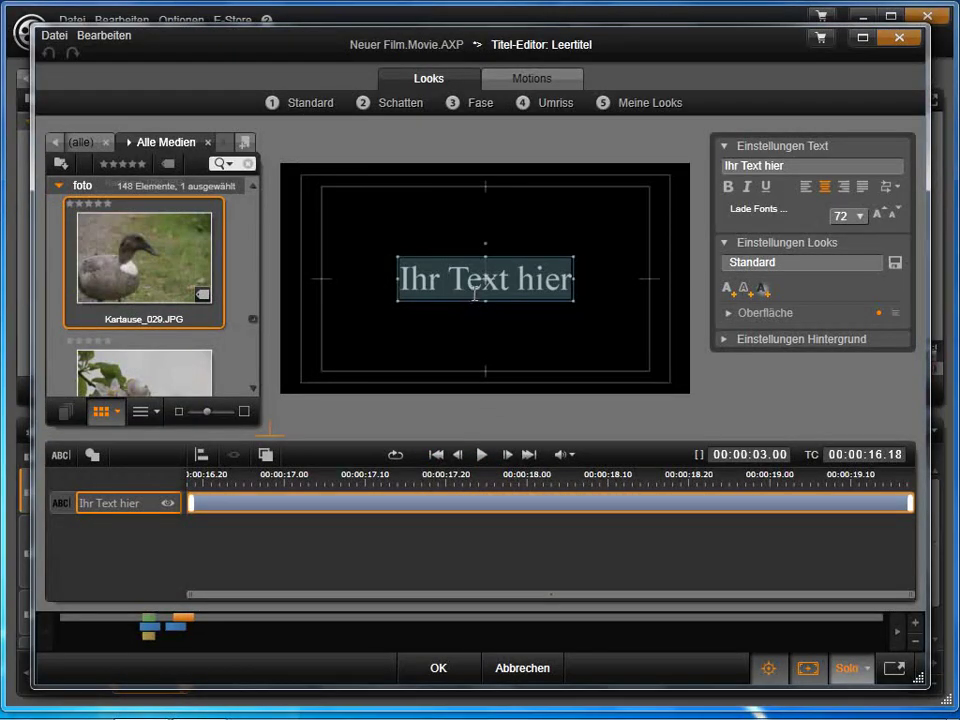
pyautogui.moveTo(468, 302); pyautogui.dragTo(544, 354)
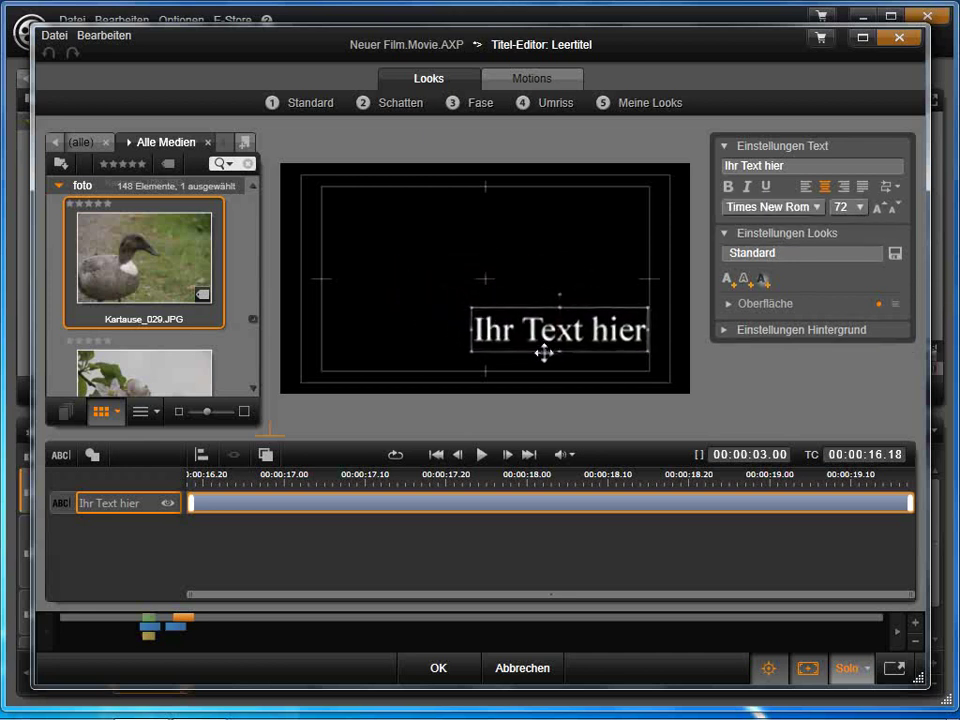
pyautogui.click(380, 351)
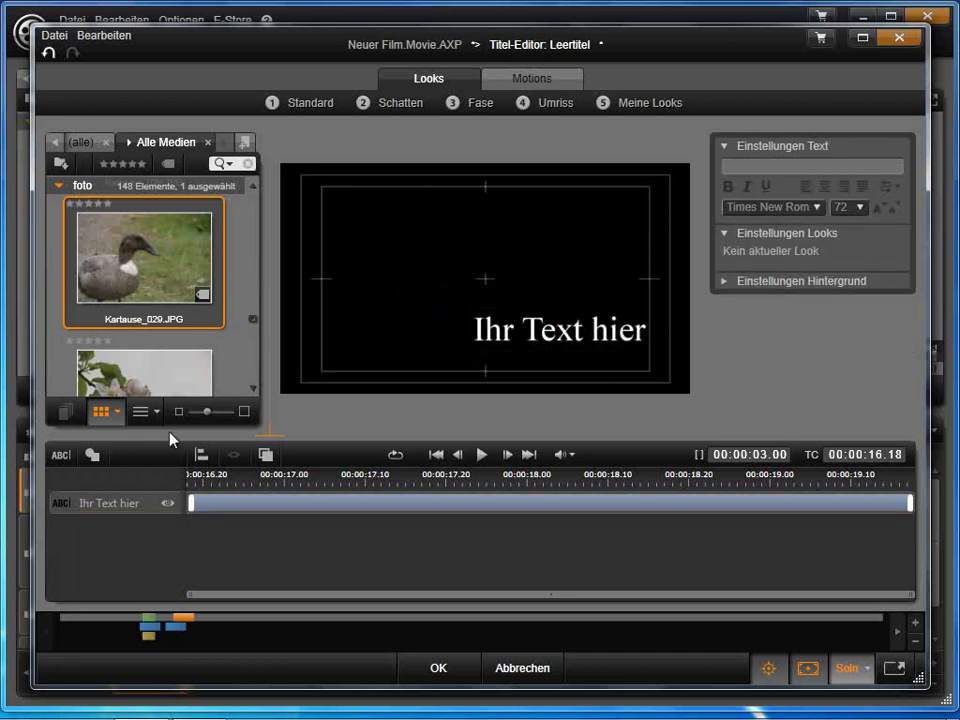
# Step: Add a rectangle to the title, shrink it in the frame's upper-right area, turn off Solo and accept the title
pyautogui.click(93, 455)
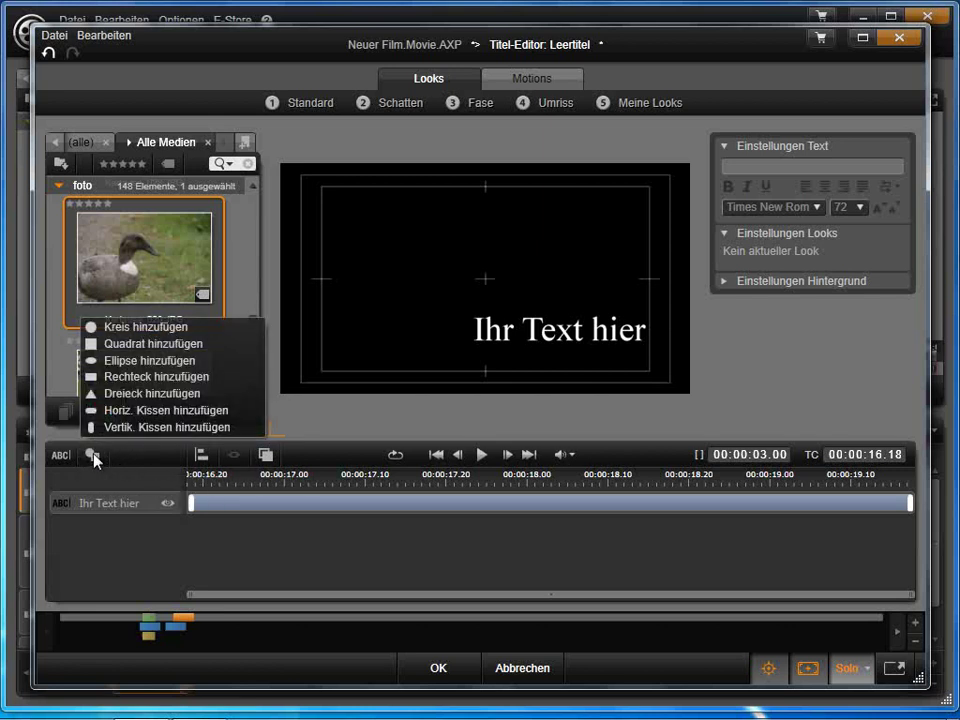
pyautogui.click(125, 378)
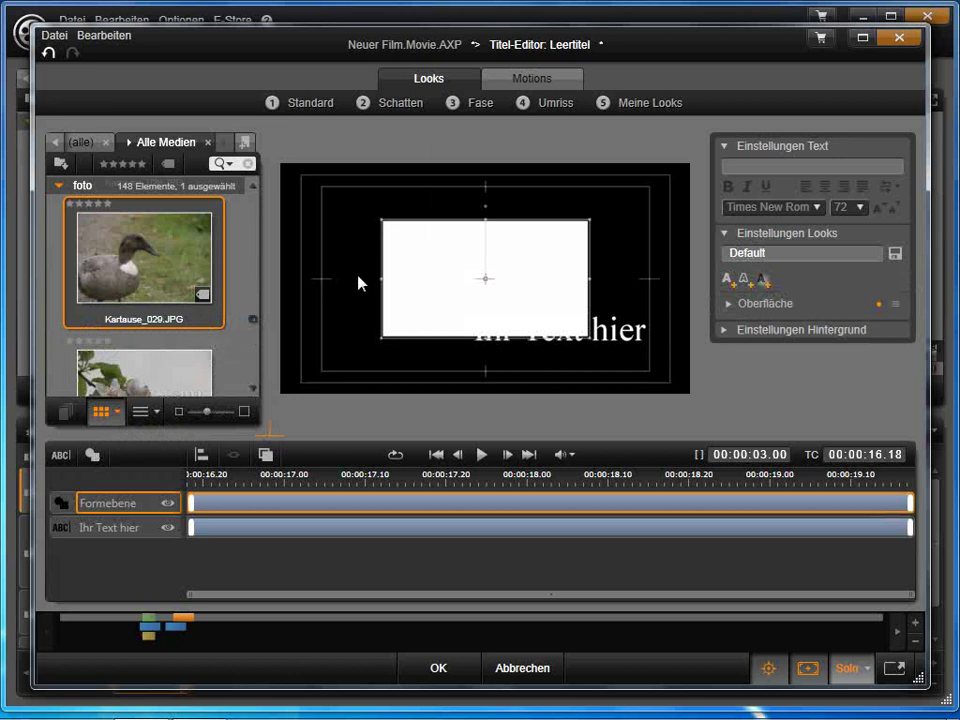
pyautogui.moveTo(462, 292); pyautogui.dragTo(520, 262)
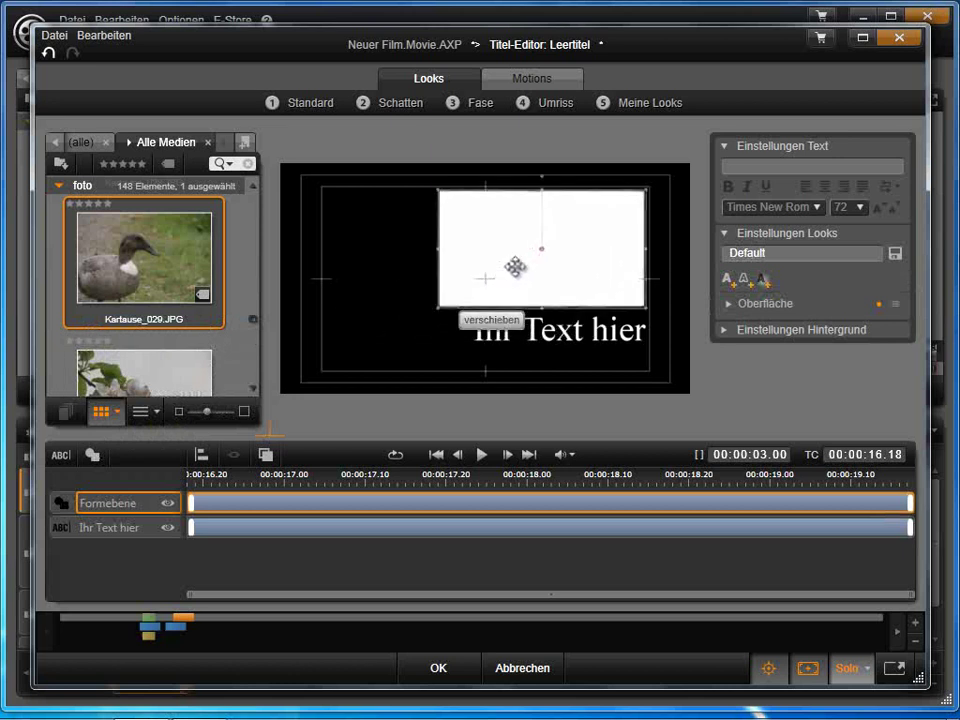
pyautogui.moveTo(437, 309); pyautogui.dragTo(509, 269)
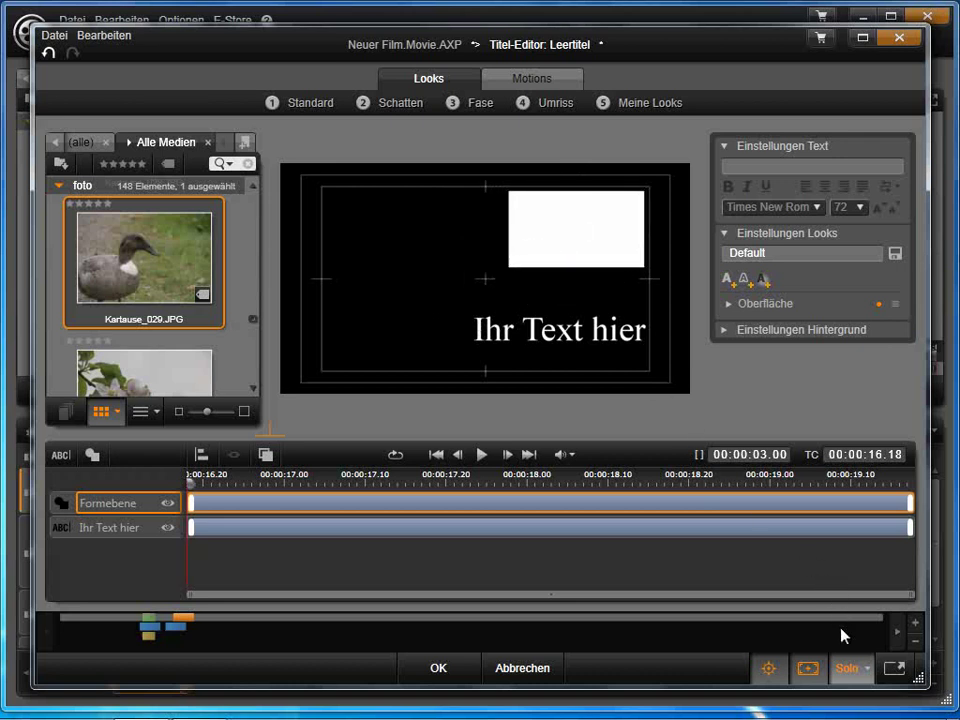
pyautogui.click(850, 670)
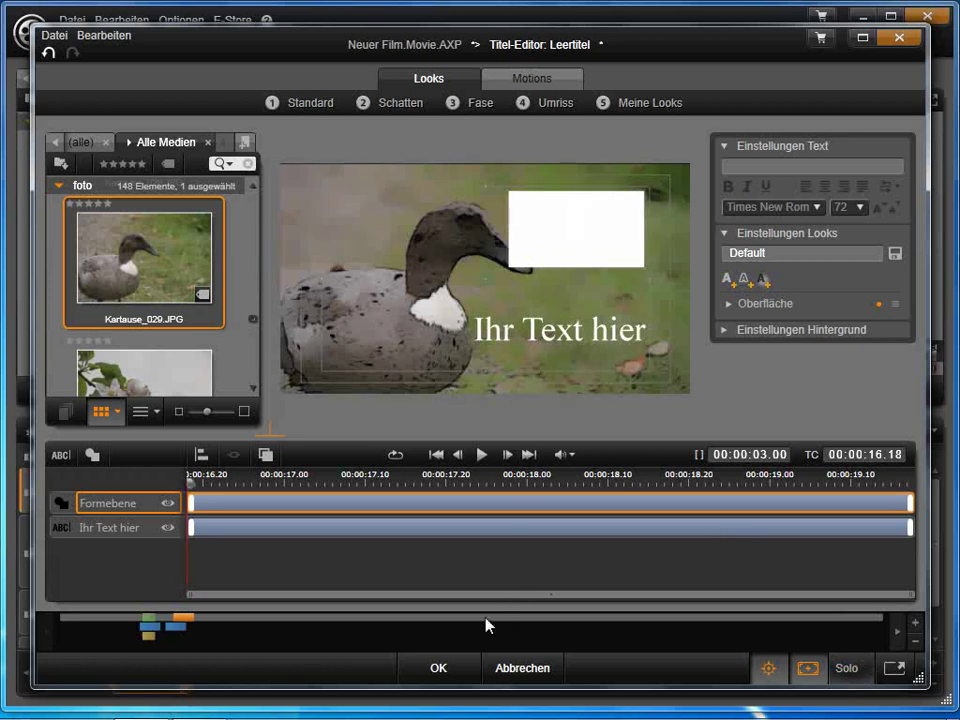
pyautogui.click(438, 669)
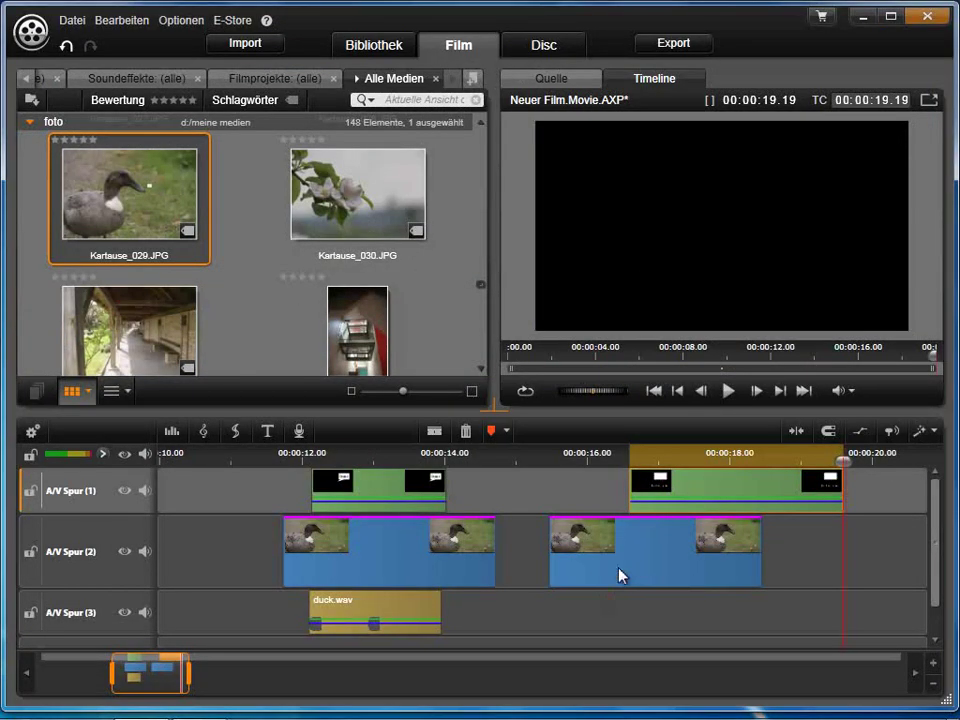
# Step: Move the new title above the second duck clip on the timeline and trim its duration to 00:00:02.16
pyautogui.moveTo(686, 490); pyautogui.dragTo(608, 481)
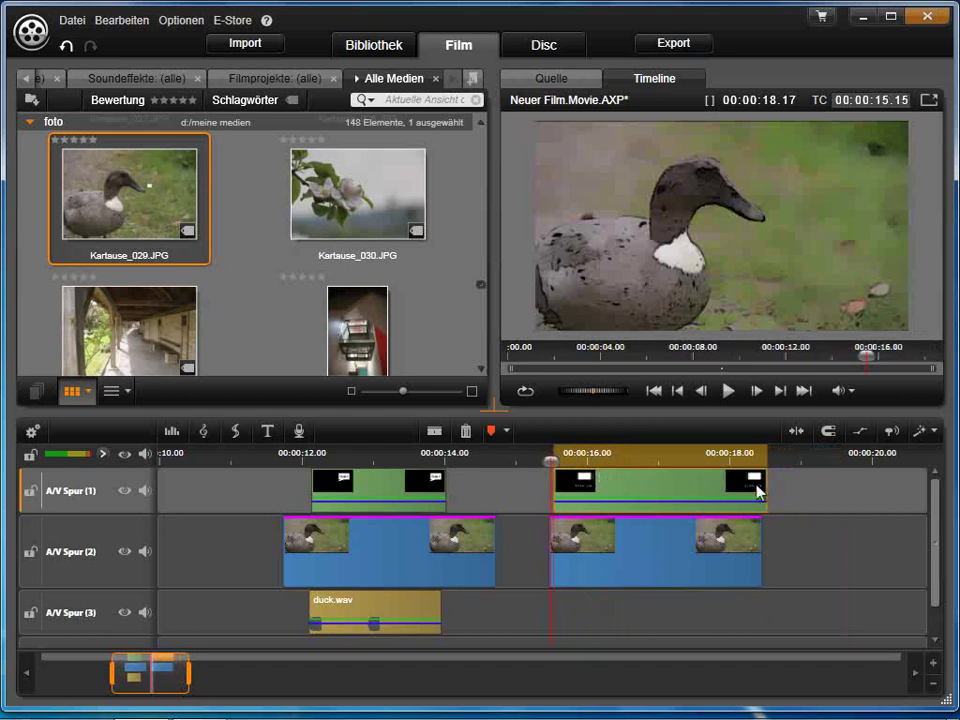
pyautogui.moveTo(766, 482); pyautogui.dragTo(733, 481)
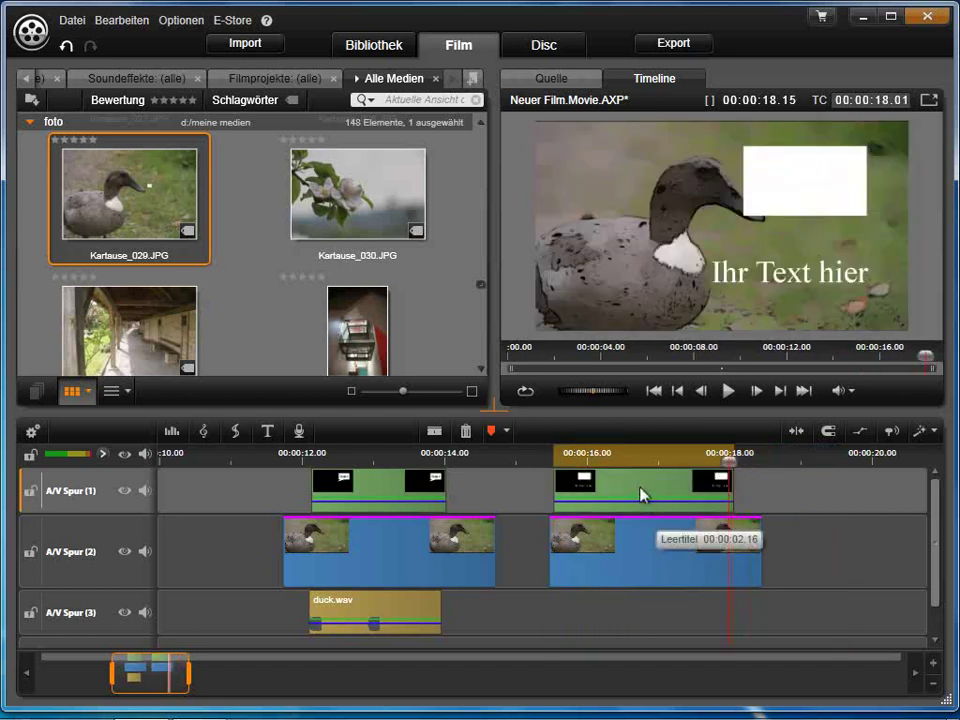
# Step: Reopen the title with Solo turned off and shrink the white rectangle until it clears the duck's beak
pyautogui.doubleClick(640, 480)
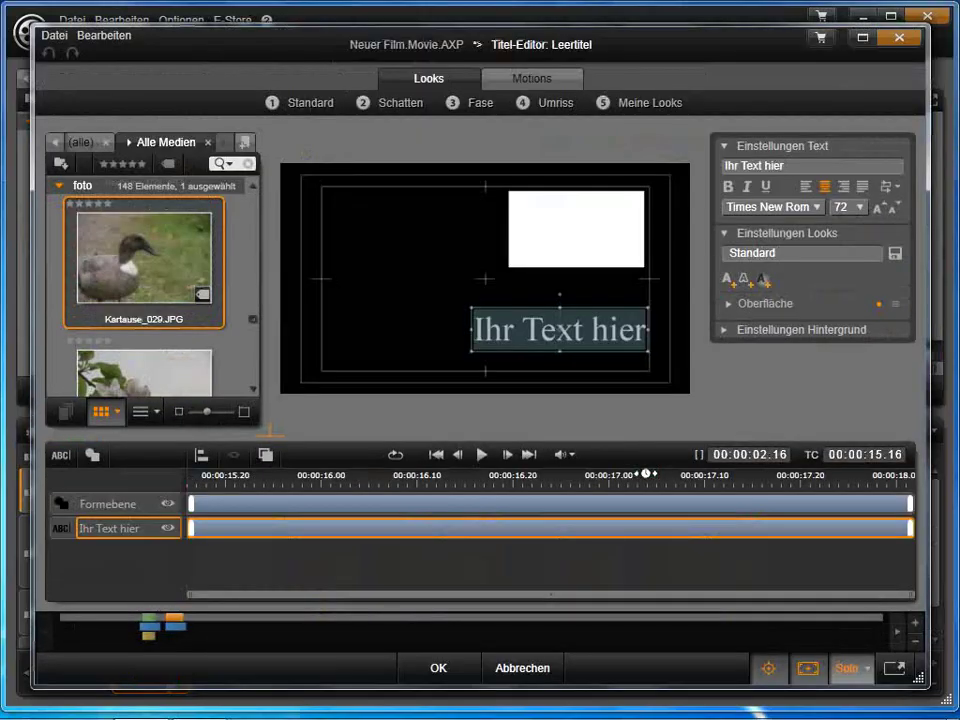
pyautogui.click(707, 521)
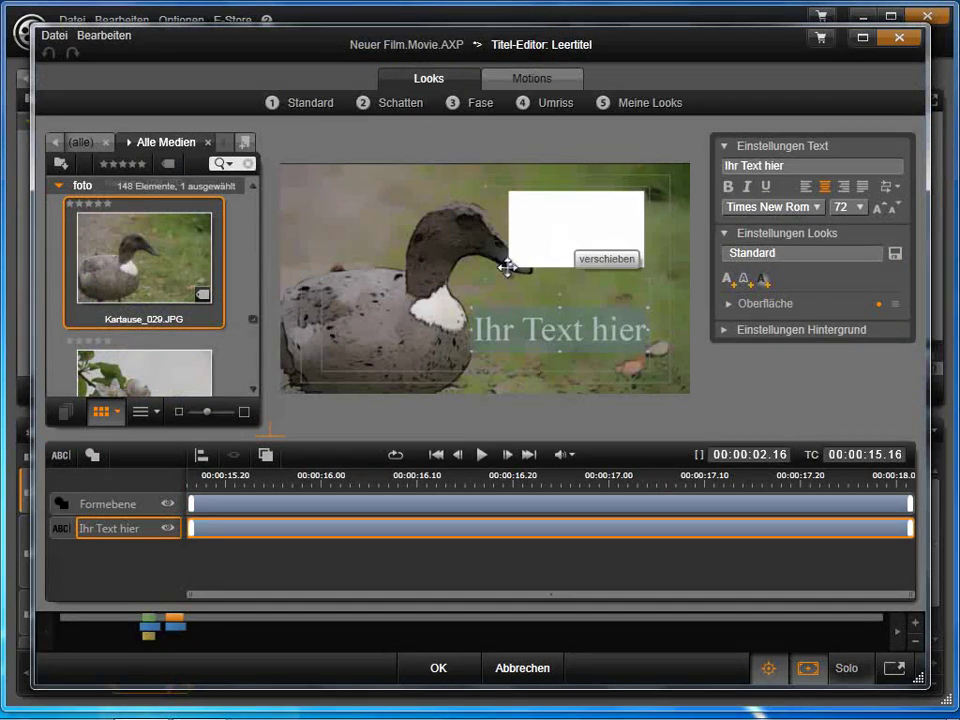
pyautogui.click(522, 258)
pyautogui.moveTo(508, 268); pyautogui.dragTo(538, 253)
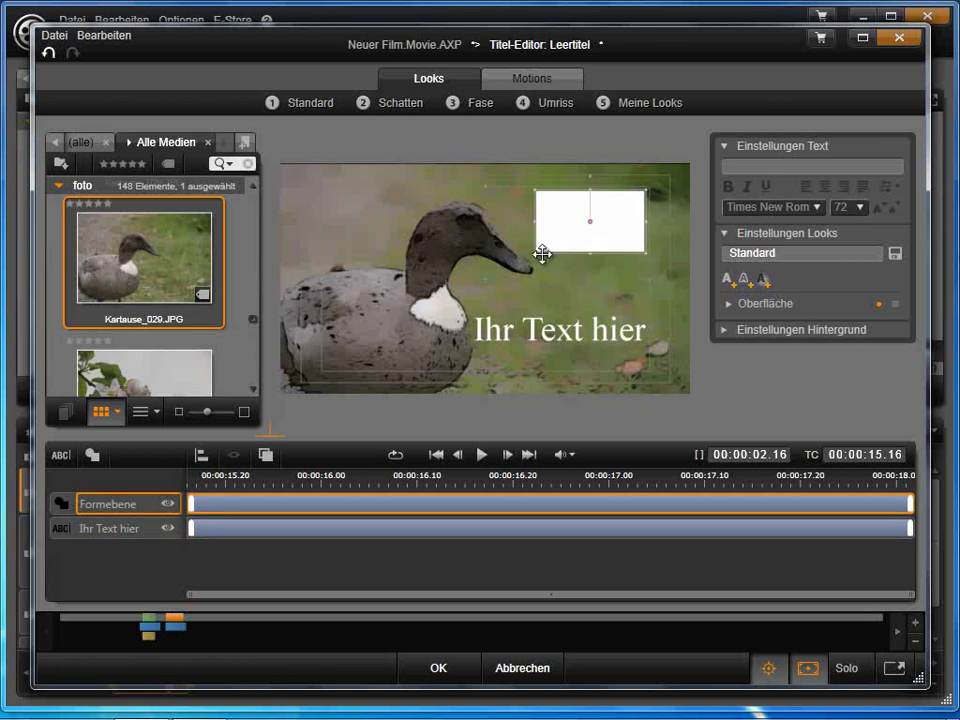
# Step: Add a triangle shape to the title, narrow it, rotate it towards the duck's beak and place it under the white rectangle as the bubble's tail
pyautogui.click(575, 311)
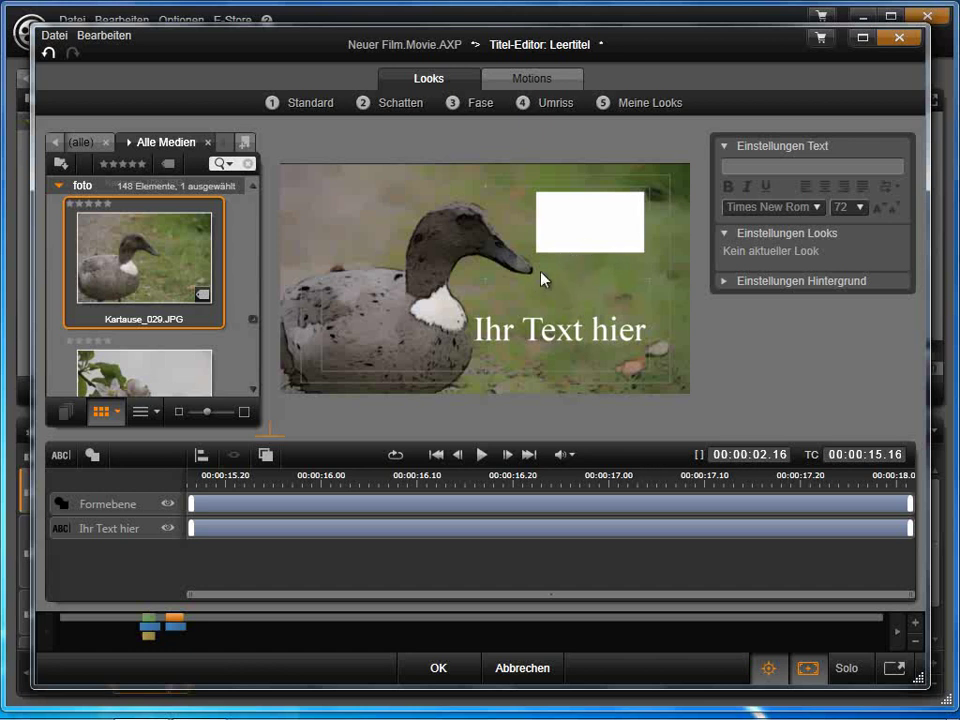
pyautogui.click(93, 456)
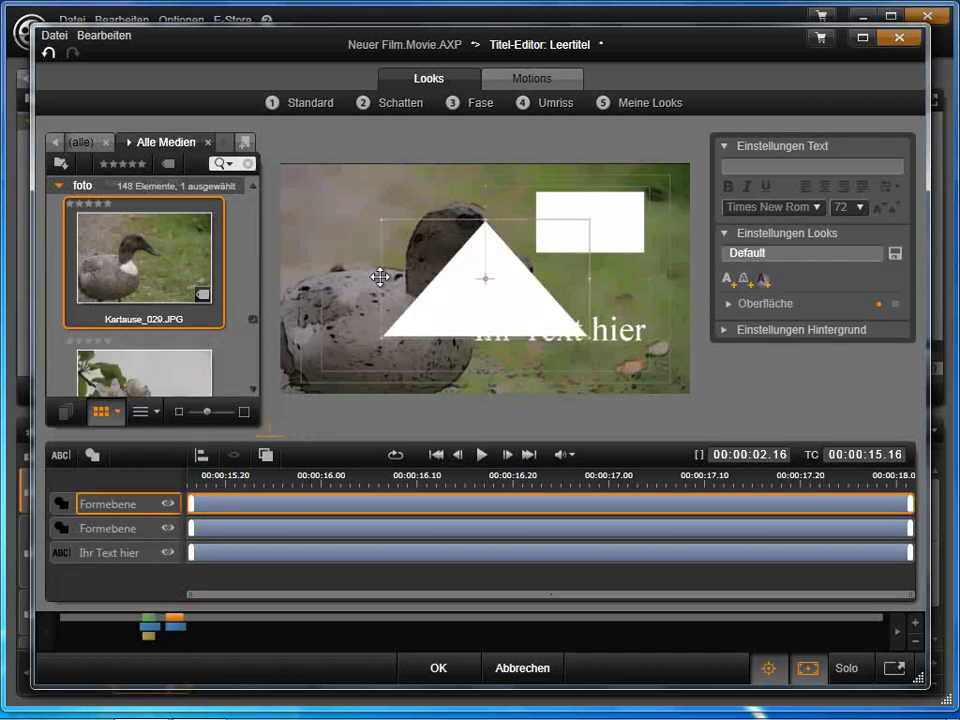
pyautogui.moveTo(384, 279); pyautogui.dragTo(552, 291)
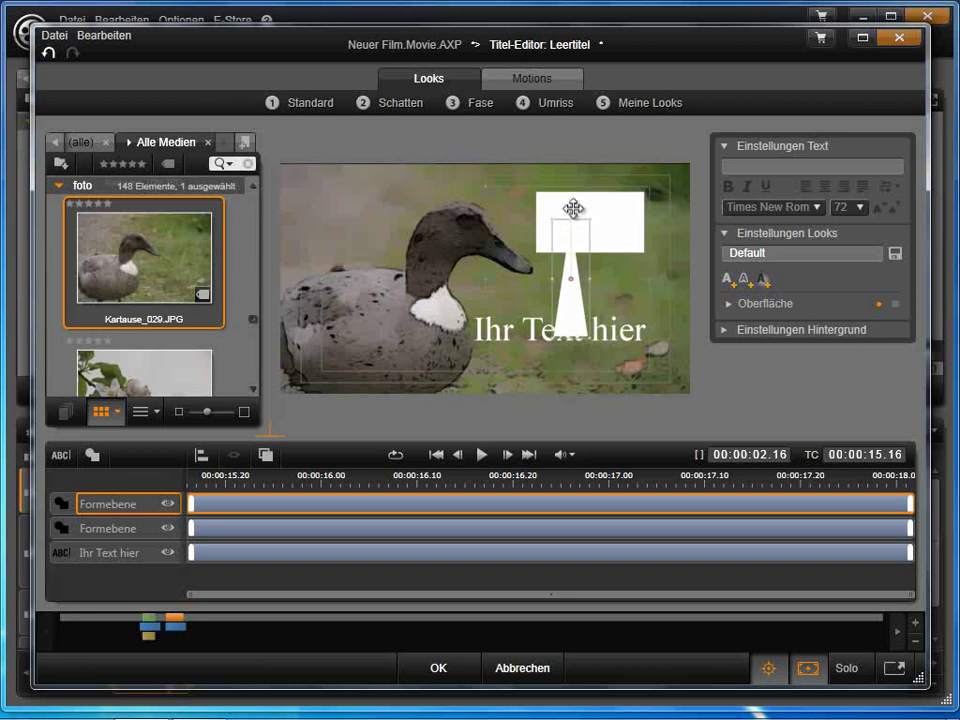
pyautogui.moveTo(571, 204); pyautogui.dragTo(429, 316)
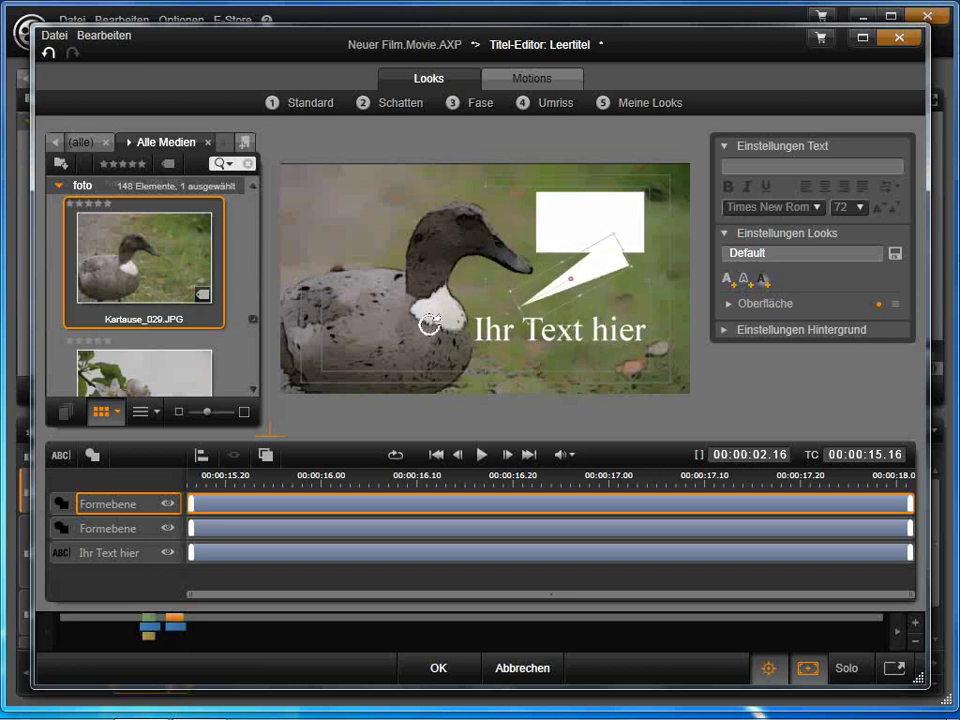
pyautogui.moveTo(553, 296)
pyautogui.mouseDown()
pyautogui.moveTo(574, 253)
pyautogui.moveTo(615, 216)
pyautogui.moveTo(643, 214)
pyautogui.moveTo(615, 221)
pyautogui.moveTo(557, 271)
pyautogui.mouseUp()
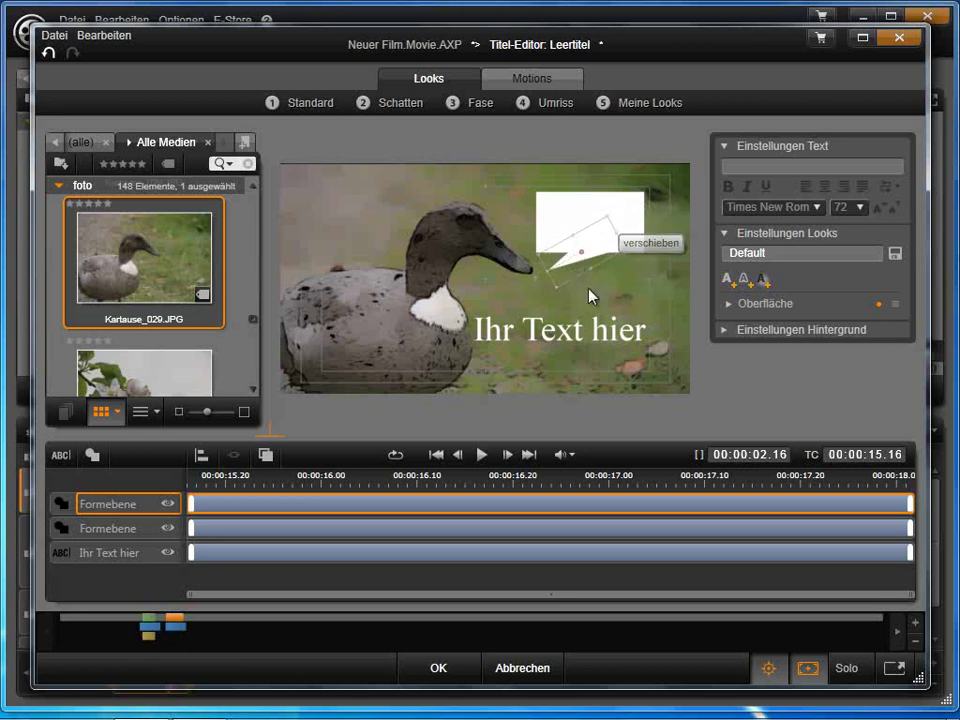
pyautogui.click(617, 300)
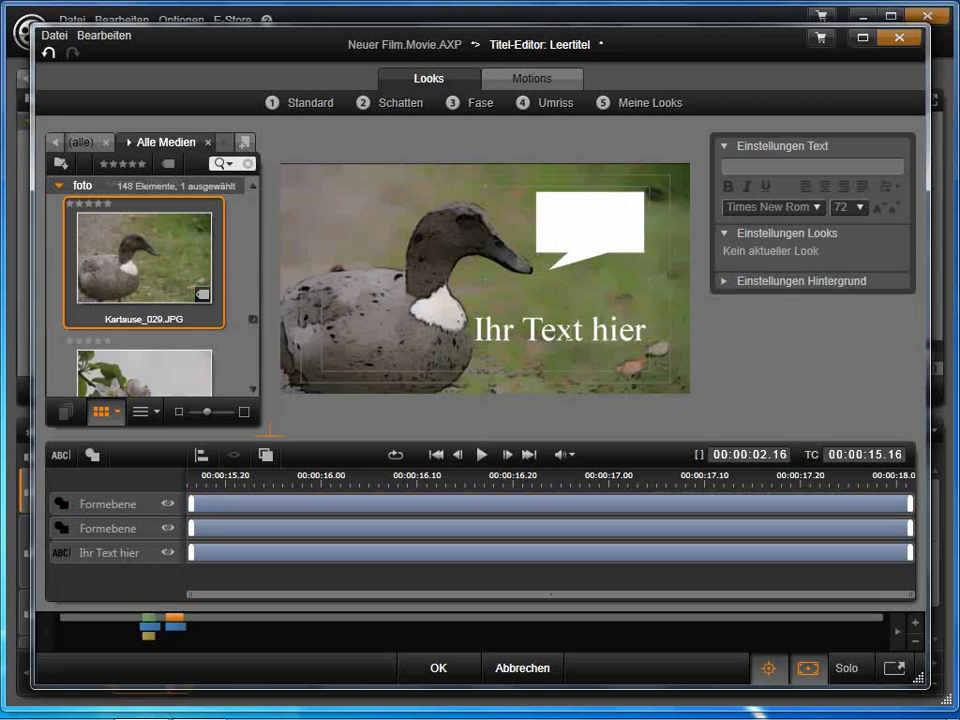
# Step: Replace the title's placeholder text with "Quack"
pyautogui.click(562, 335)
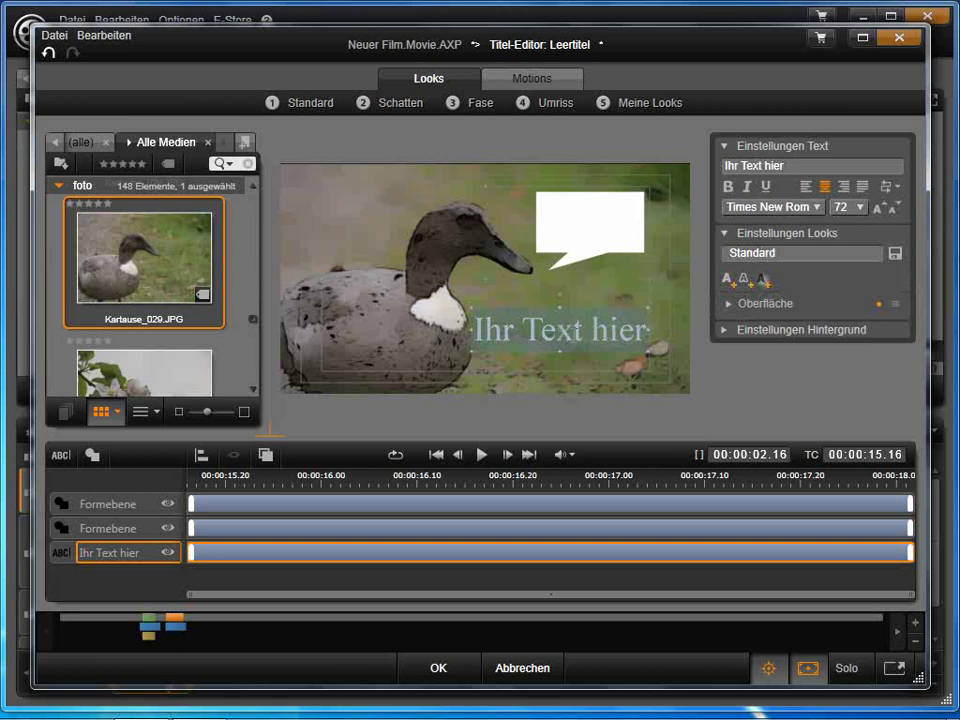
pyautogui.click(574, 333)
pyautogui.moveTo(630, 332); pyautogui.dragTo(479, 330)
pyautogui.write('Quack')
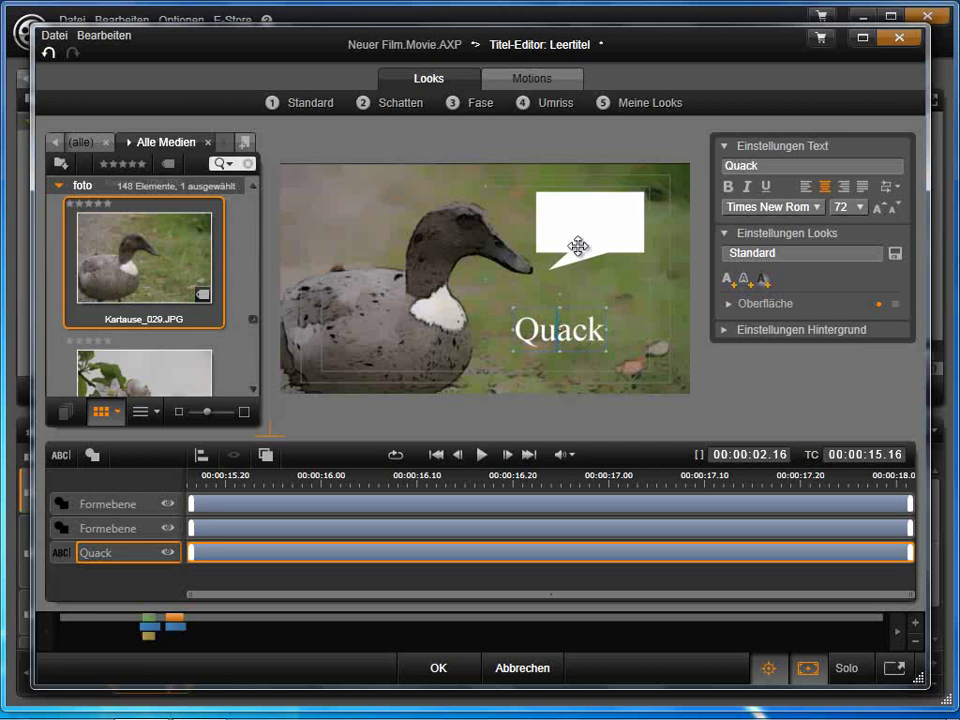
# Step: Set the fill colour of the "Quack" text to solid black
pyautogui.doubleClick(578, 332)
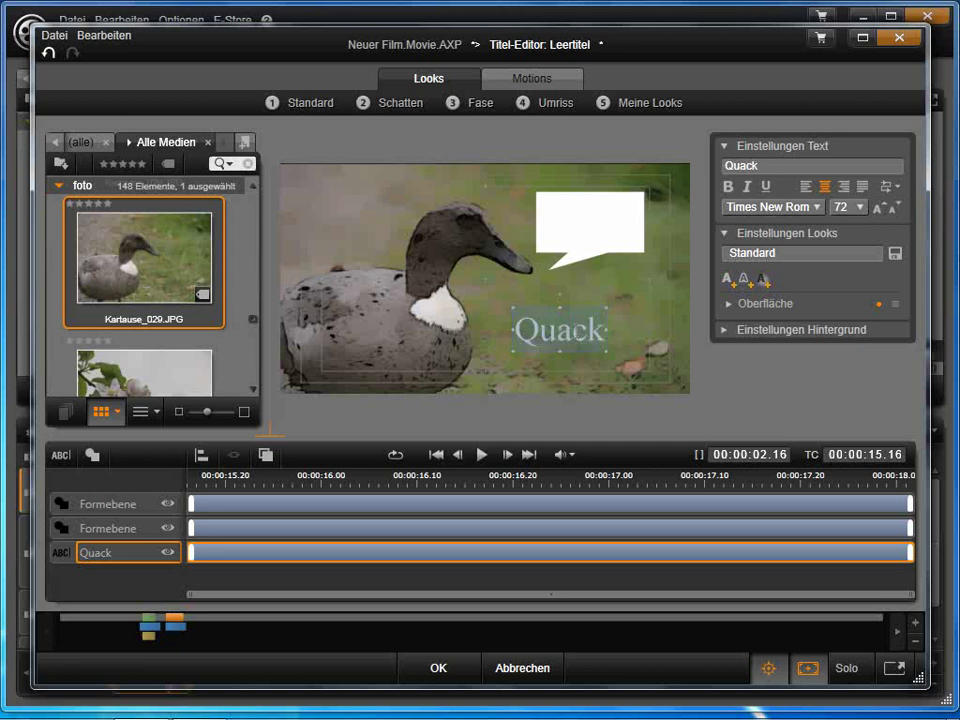
pyautogui.click(726, 305)
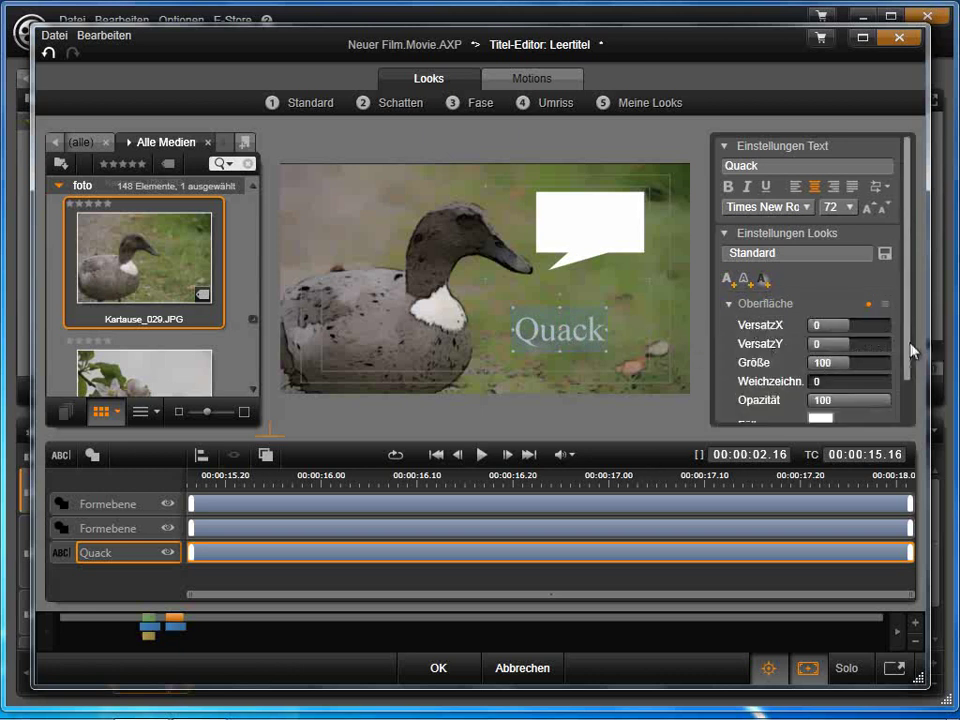
pyautogui.scroll(-2, 911, 360)
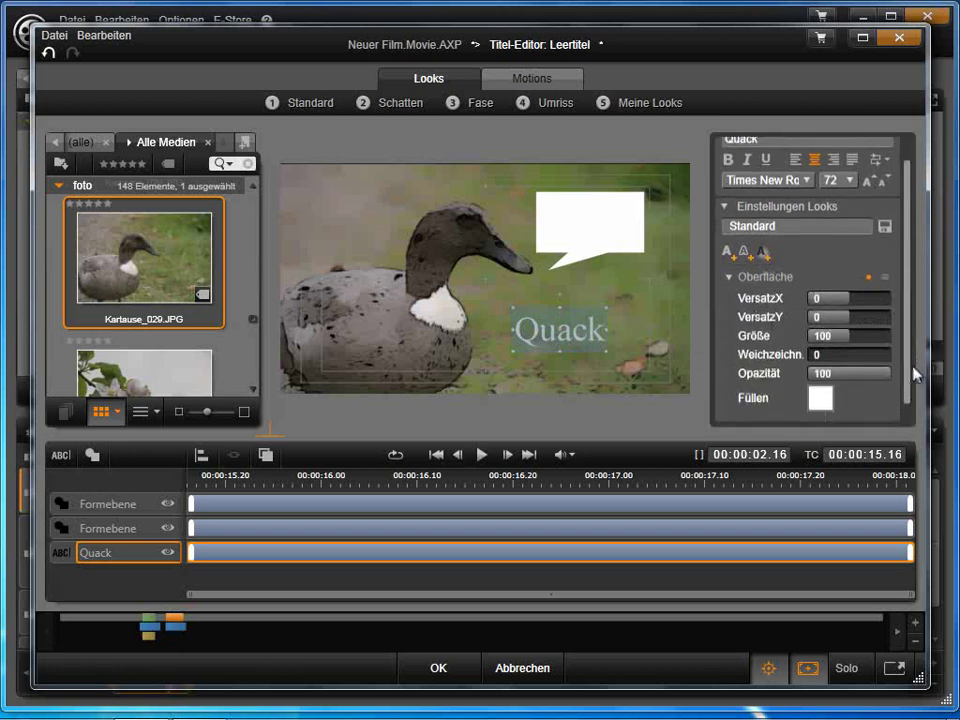
pyautogui.click(820, 381)
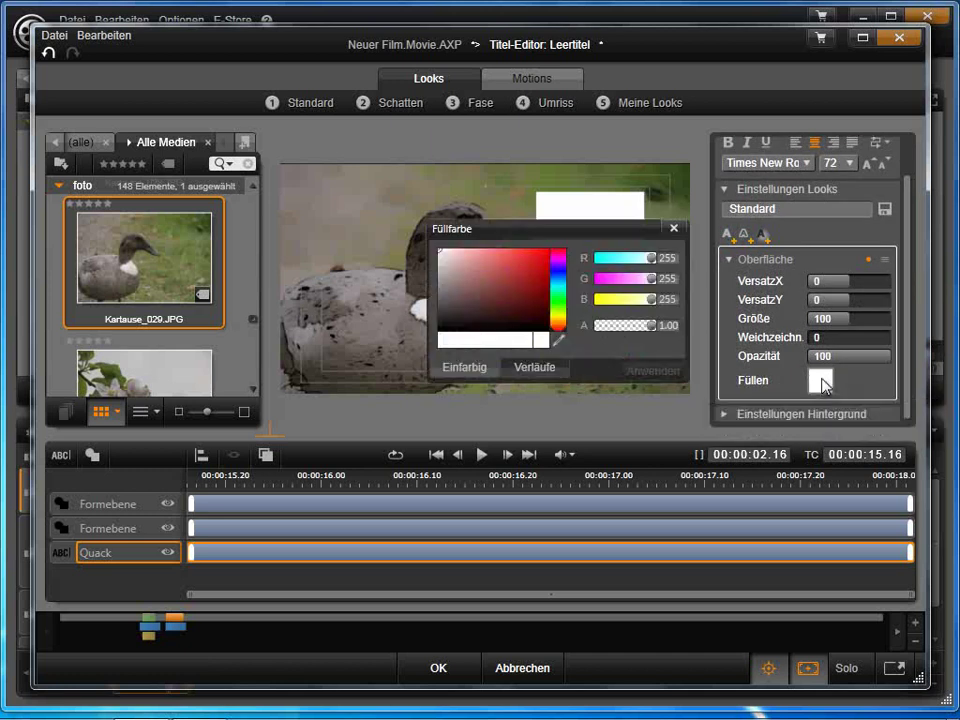
pyautogui.moveTo(460, 287); pyautogui.dragTo(563, 347)
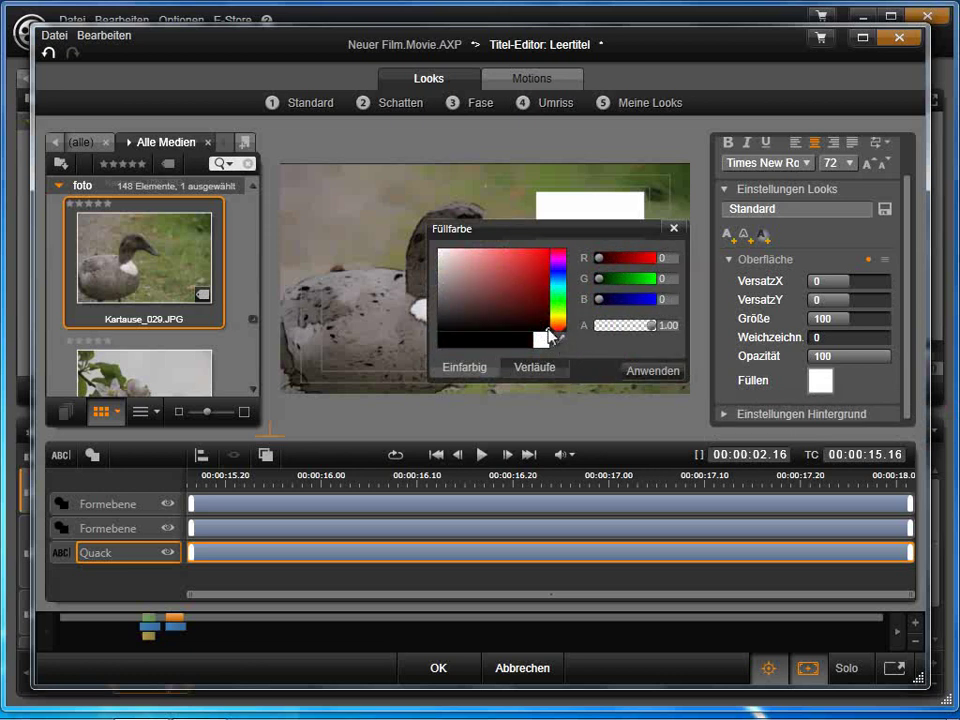
pyautogui.click(651, 372)
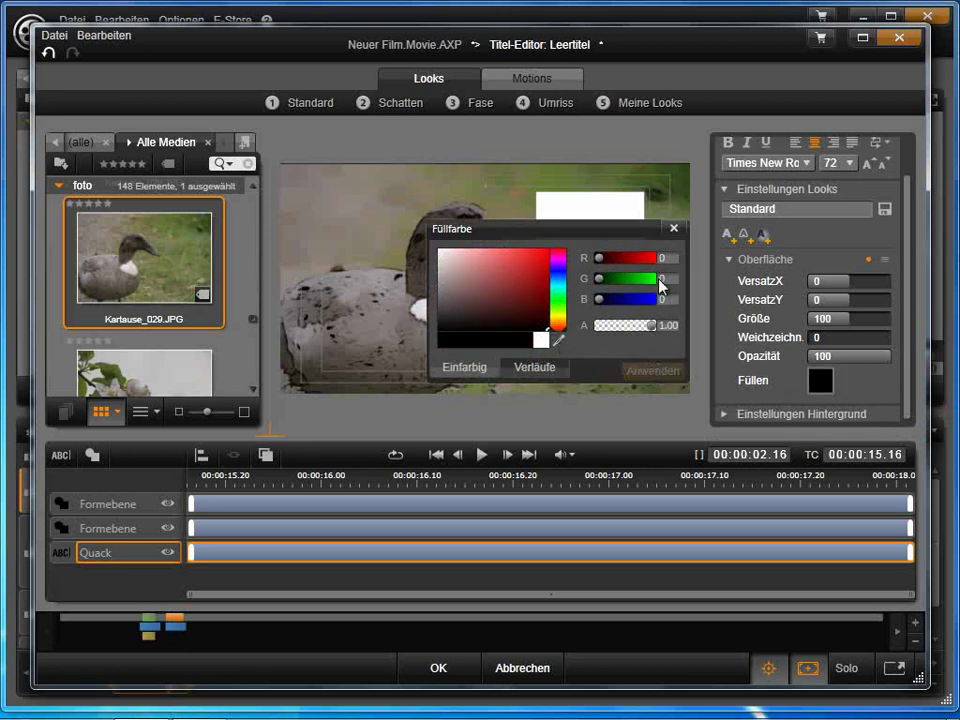
pyautogui.click(674, 230)
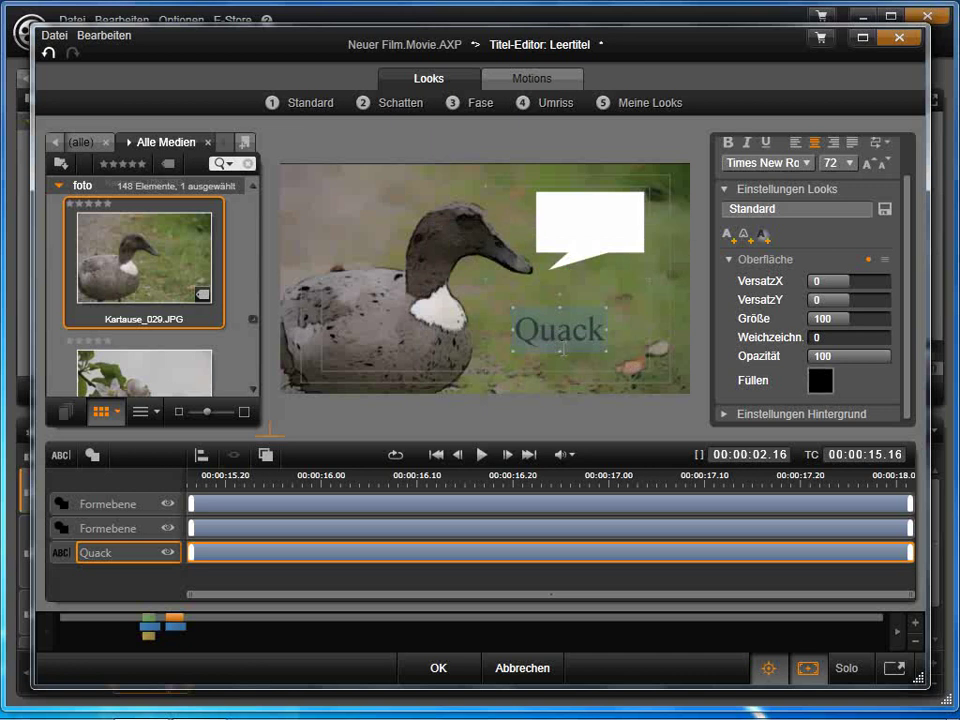
# Step: Position the "Quack" text inside the speech bubble with its layer above both shapes, and accept the title
pyautogui.moveTo(571, 352); pyautogui.dragTo(603, 245)
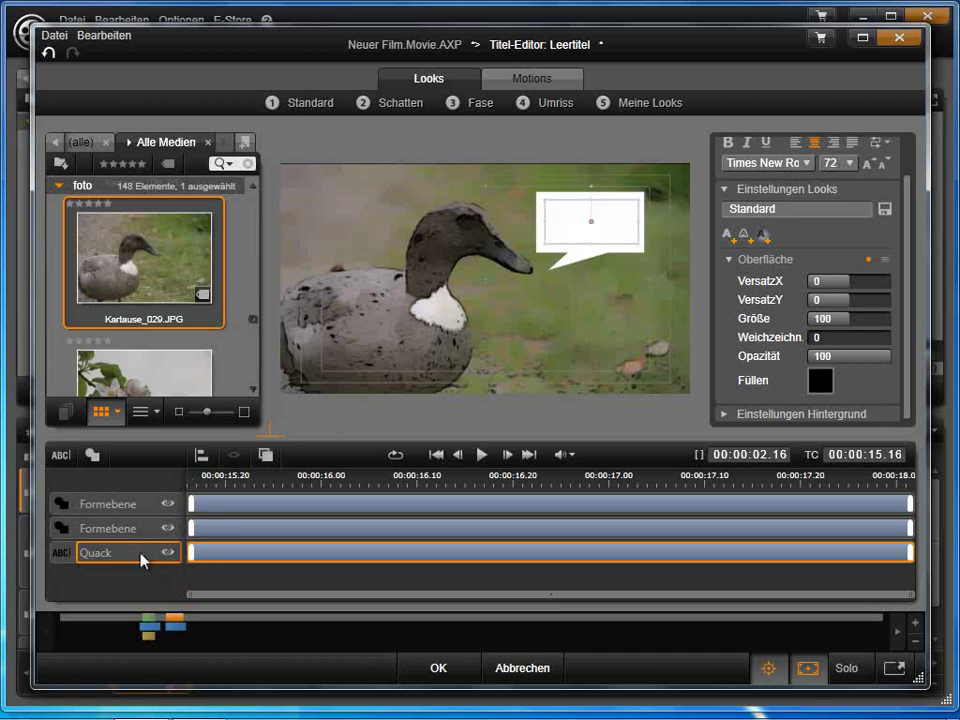
pyautogui.moveTo(142, 560); pyautogui.dragTo(150, 495)
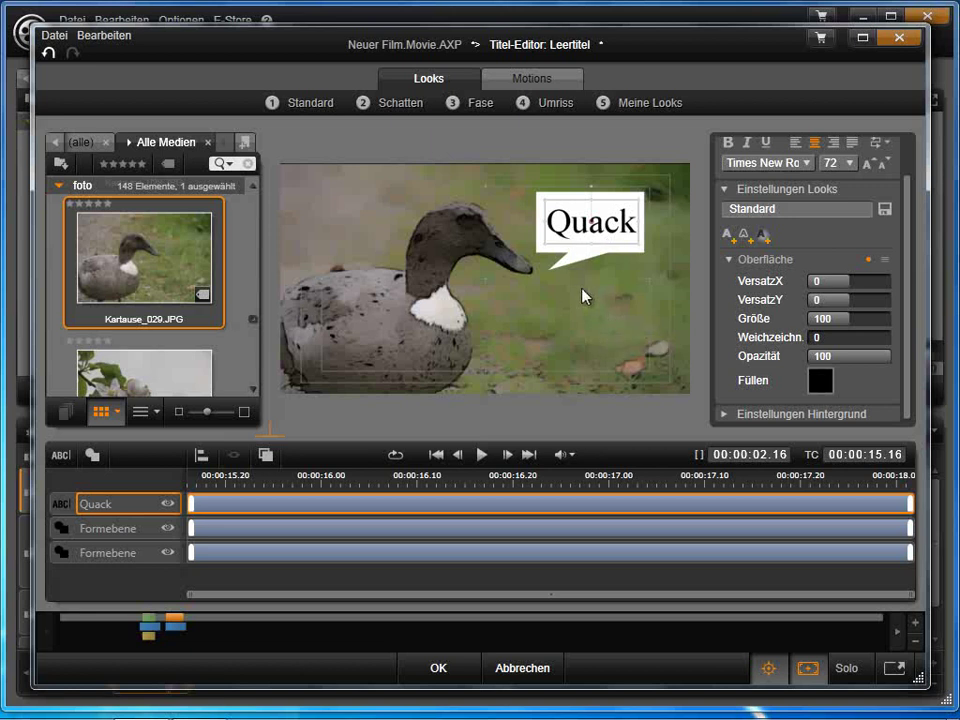
pyautogui.click(436, 668)
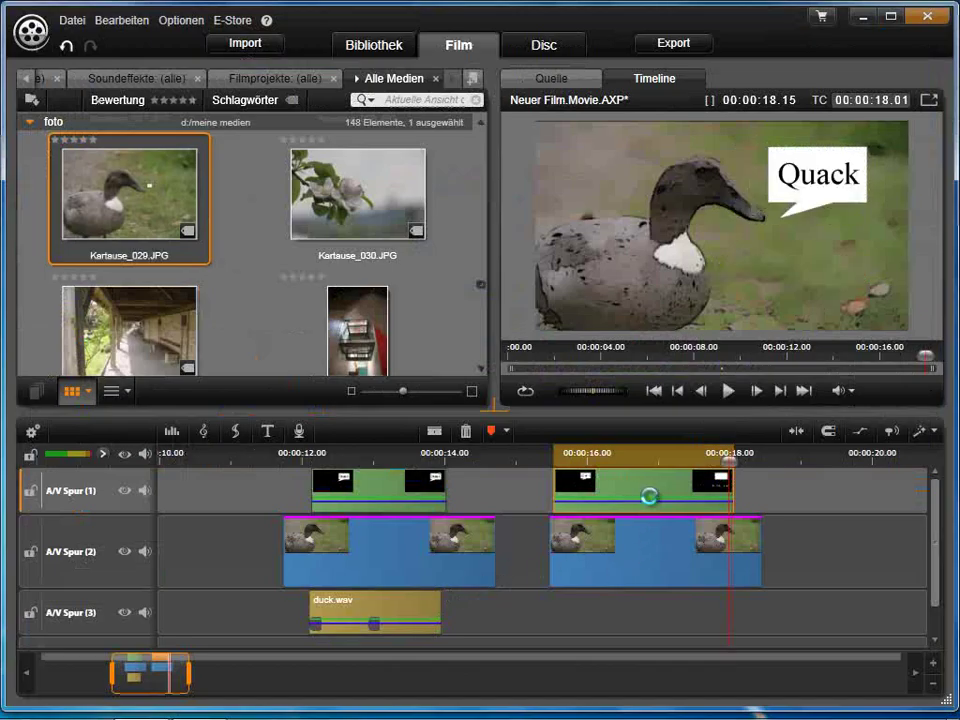
# Step: Shift the second title clip slightly later above the duck clip and check the speech bubble in the preview
pyautogui.click(647, 492)
pyautogui.click(596, 460)
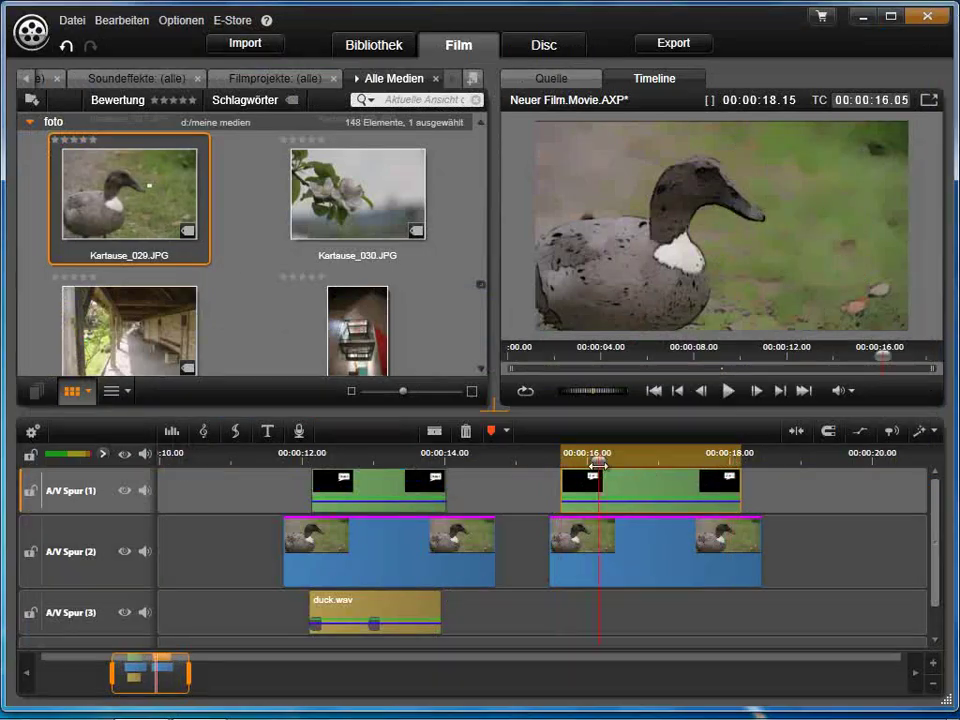
pyautogui.click(635, 460)
pyautogui.click(653, 460)
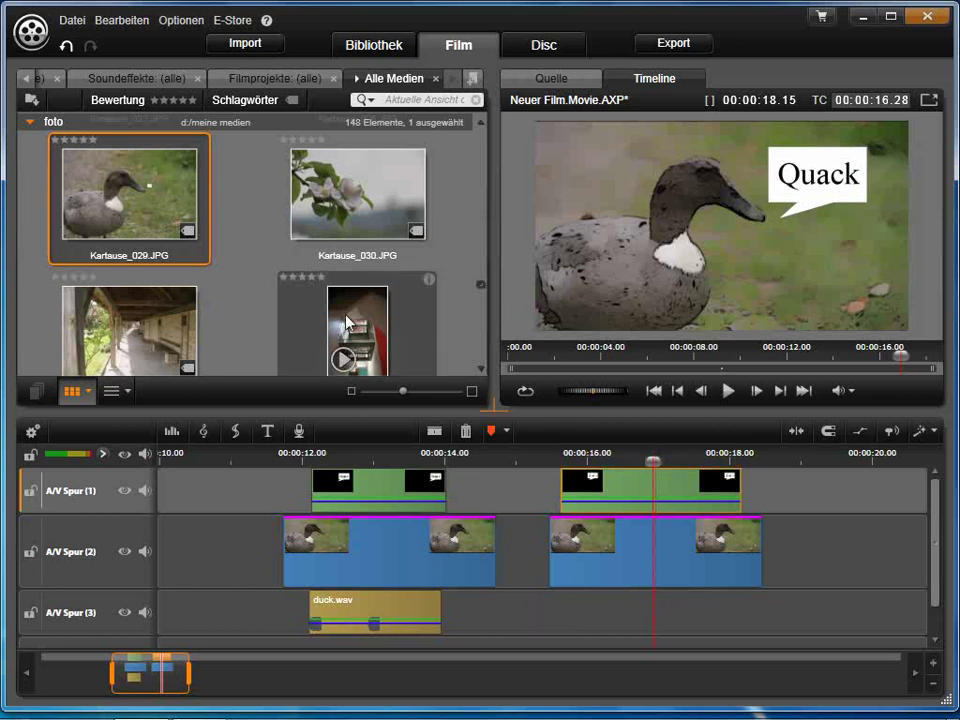
# Step: Show the Soundeffekte library and filter it by "ente"
pyautogui.click(133, 80)
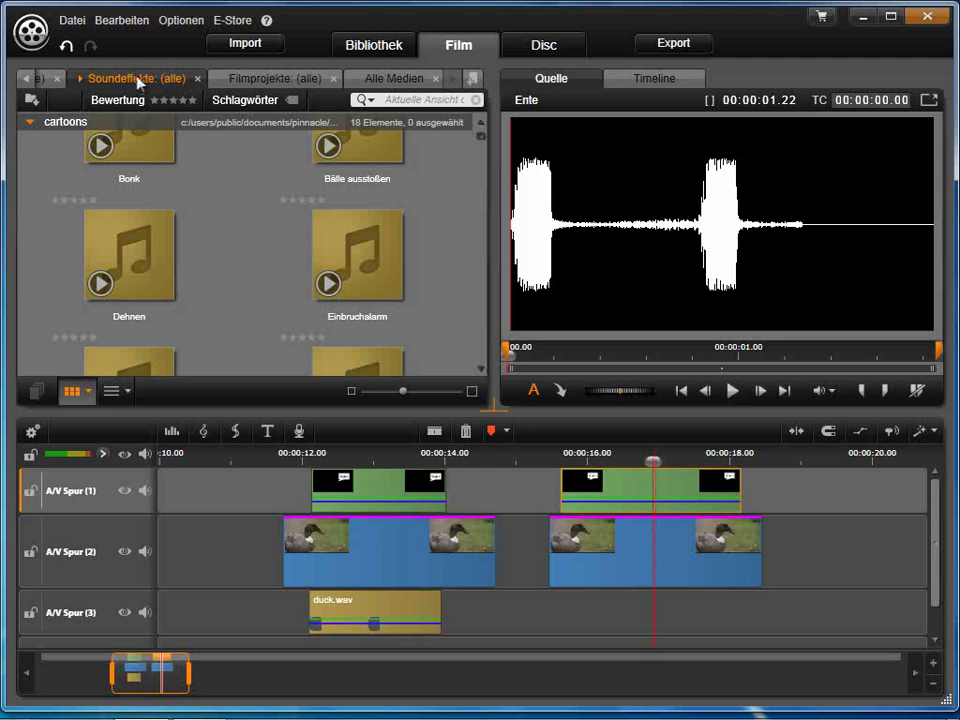
pyautogui.click(140, 83)
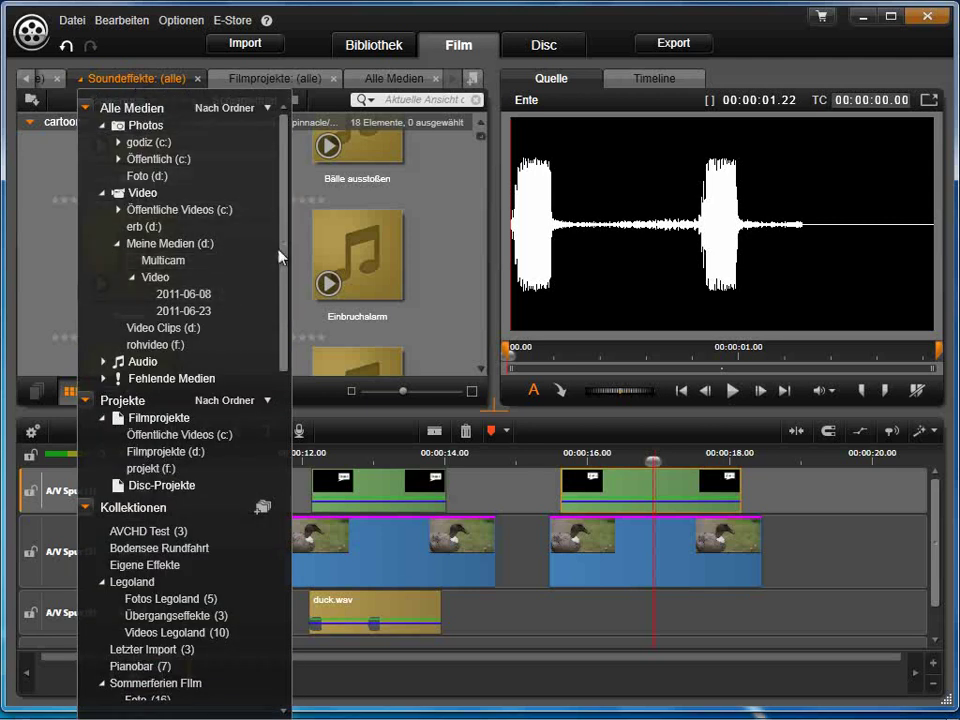
pyautogui.scroll(-2, 290, 340)
pyautogui.moveTo(290, 357); pyautogui.dragTo(280, 527)
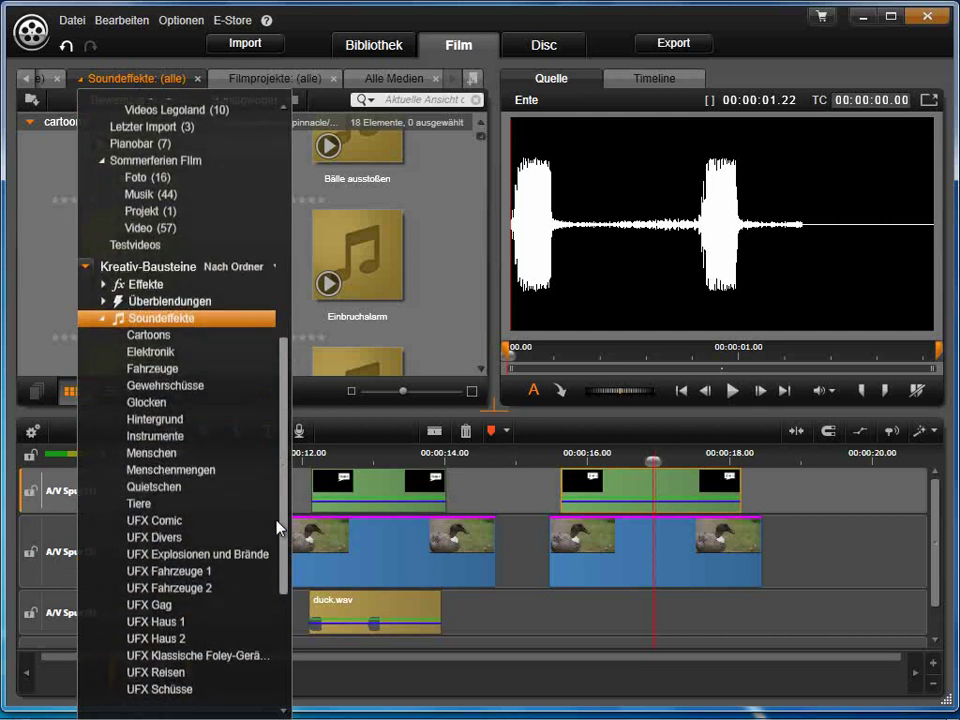
pyautogui.click(151, 320)
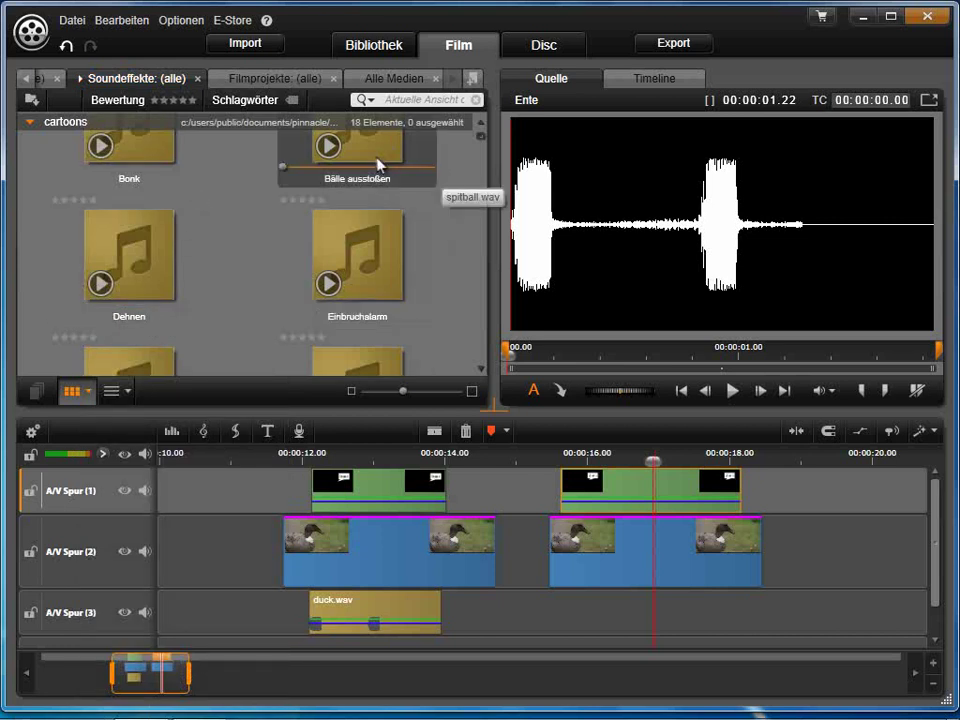
pyautogui.click(387, 101)
pyautogui.write('ente')
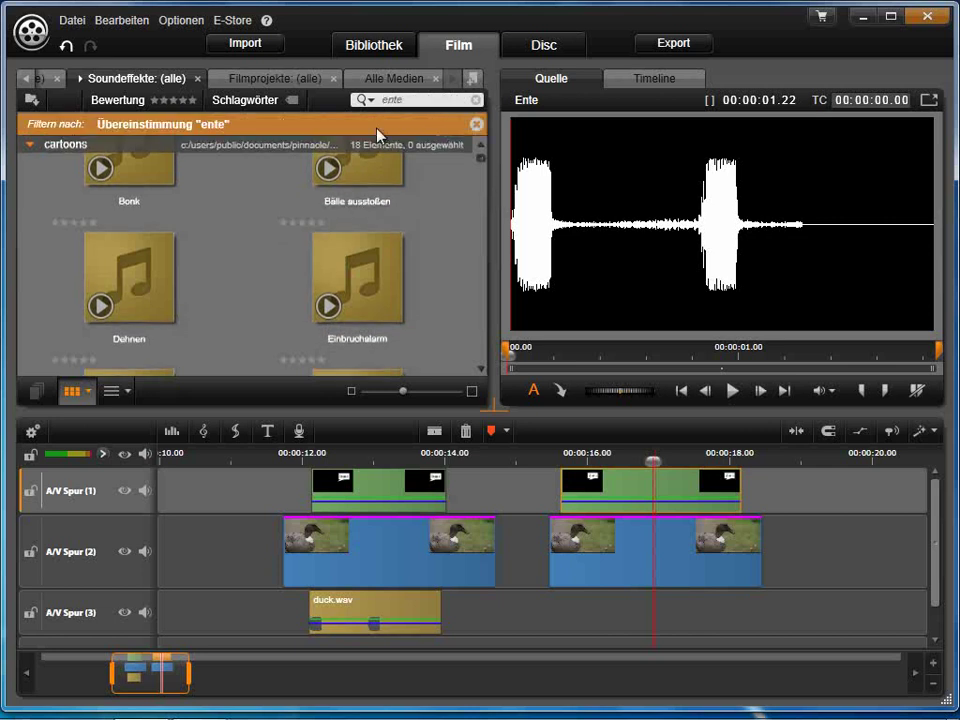
# Step: Add the Ente sound effect from the tiere group to A/V Spur (3), aligned with the start of the second title
pyautogui.scroll(-2, 414, 231)
pyautogui.scroll(-5, 414, 232)
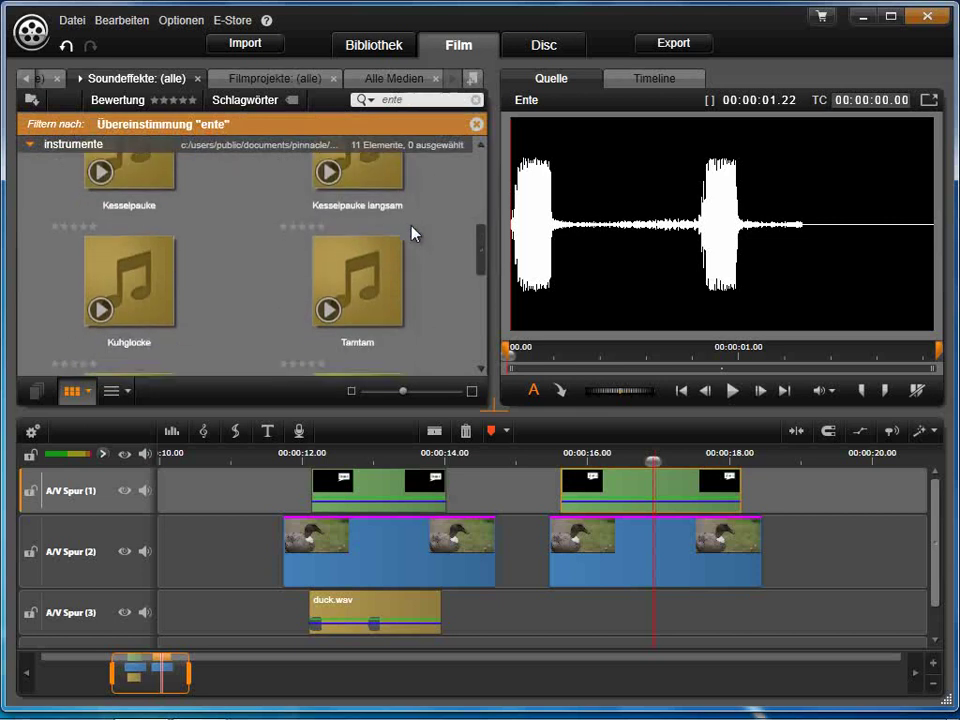
pyautogui.scroll(-1, 414, 232)
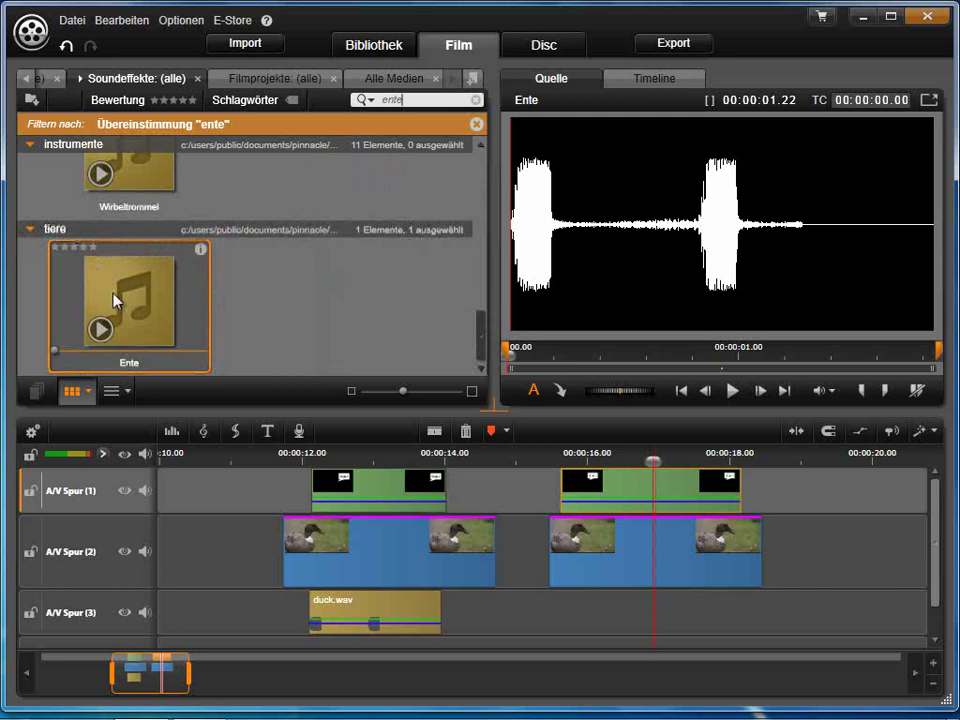
pyautogui.moveTo(133, 313); pyautogui.dragTo(564, 608)
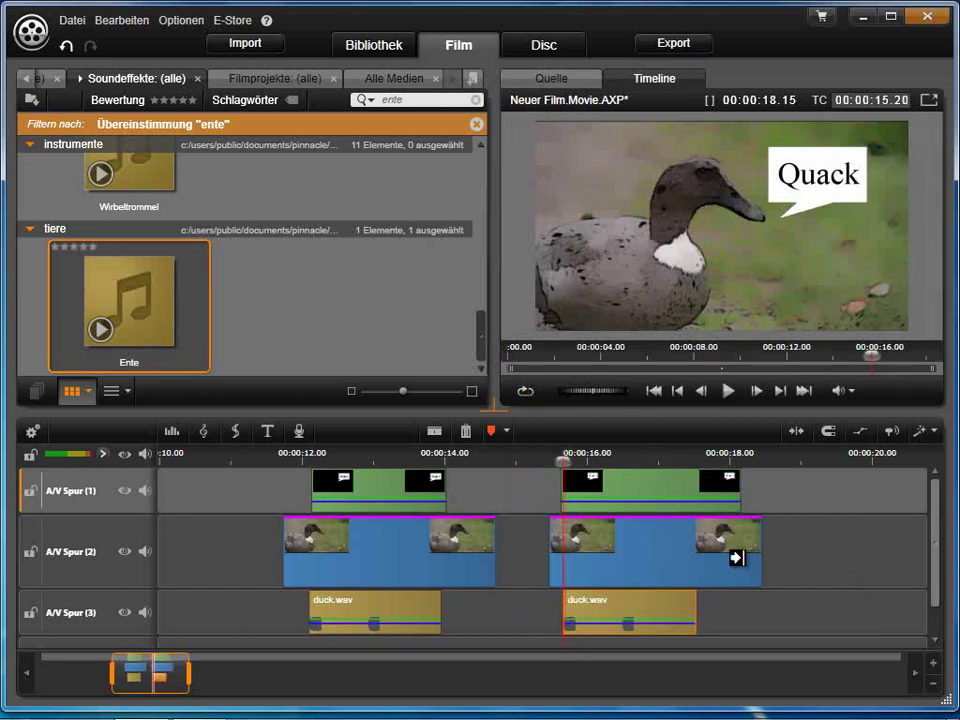
# Step: Play back the second duck clip and shorten its title to end with the duck sound
pyautogui.moveTo(563, 461); pyautogui.dragTo(547, 463)
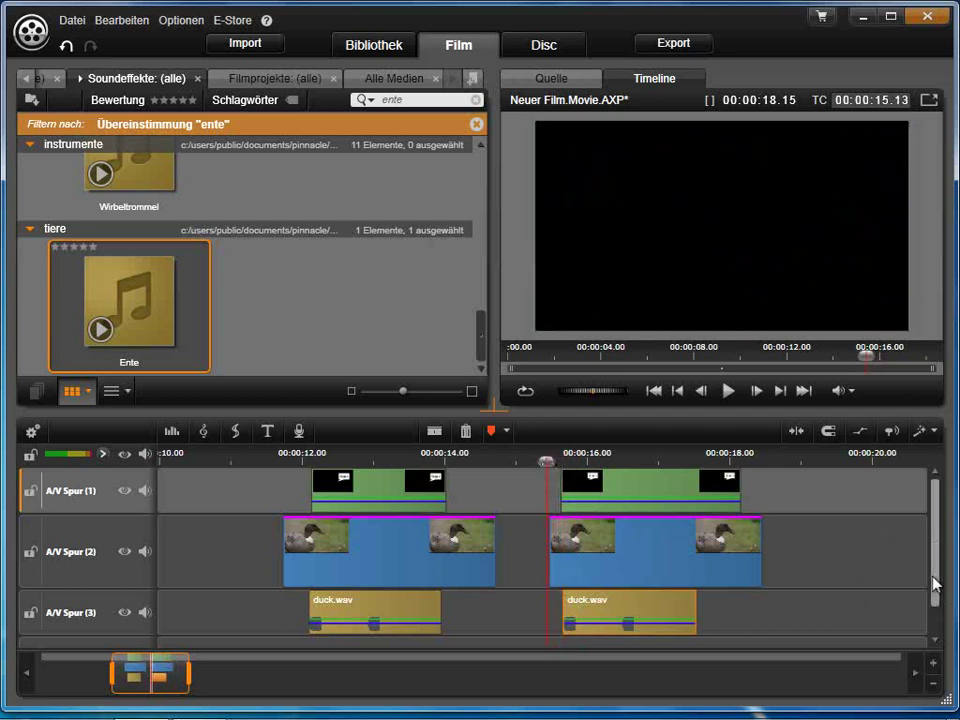
pyautogui.press('space')
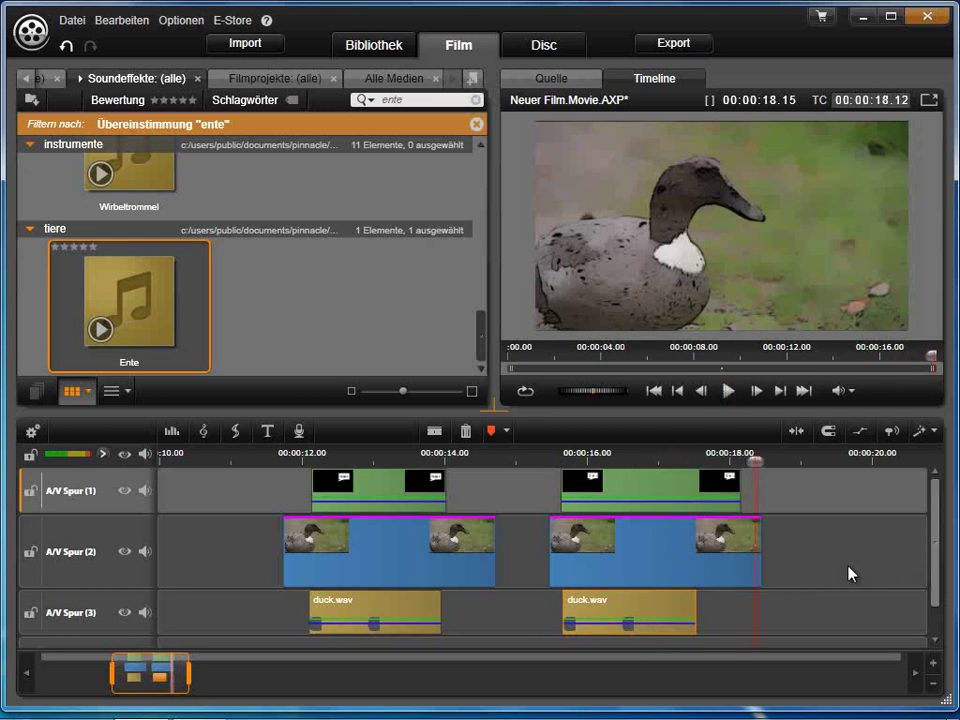
pyautogui.moveTo(739, 497); pyautogui.dragTo(689, 497)
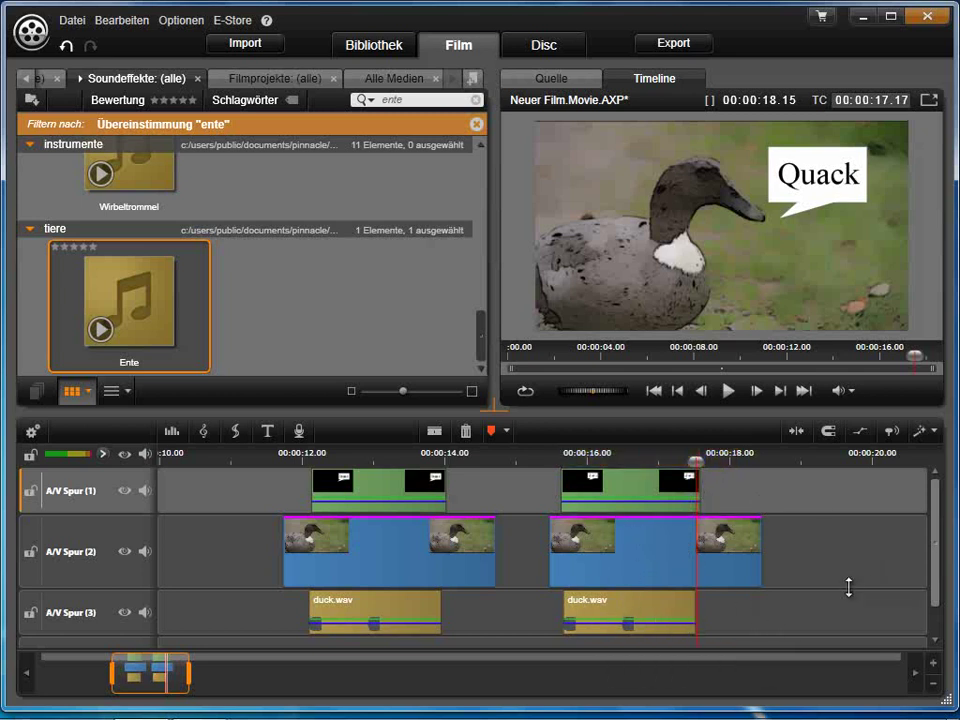
pyautogui.scroll(-2, 705, 457)
pyautogui.moveTo(195, 673); pyautogui.dragTo(206, 678)
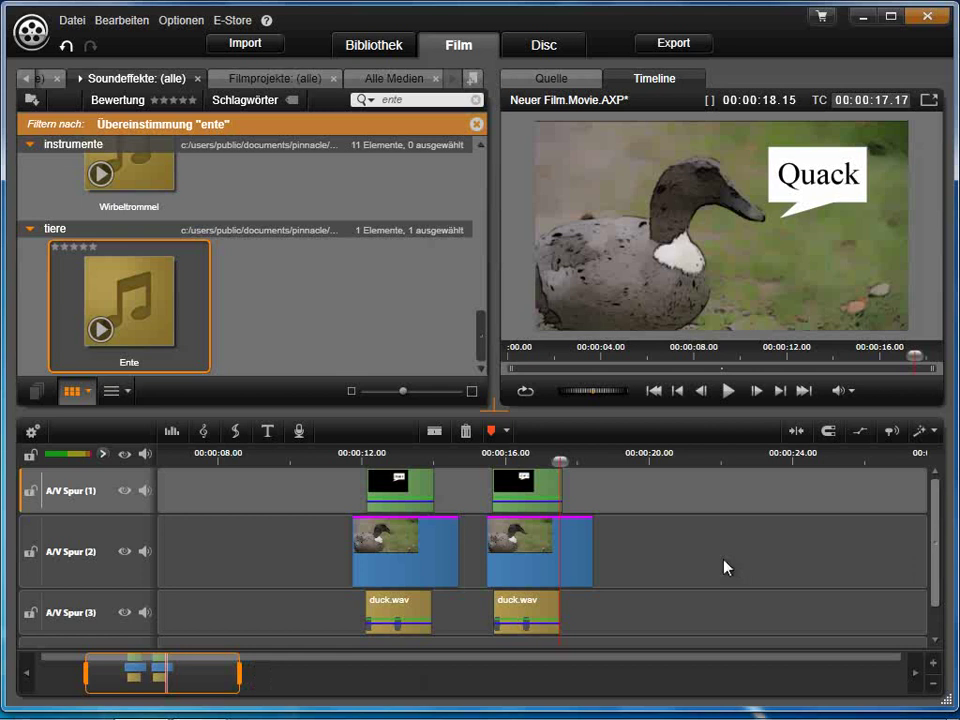